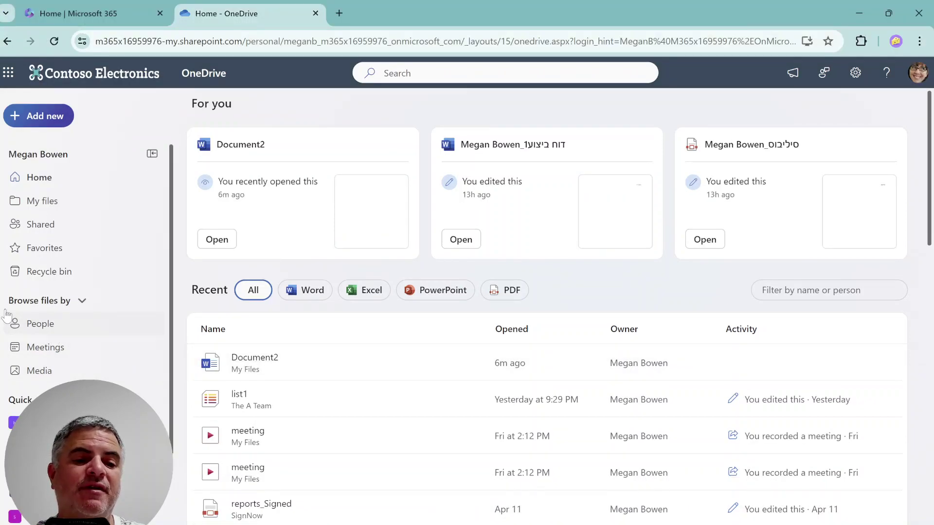
Open the Media view and switch the gallery layout from Waterfall to Square
{"action": "left_click", "coordinate": [41, 372]}
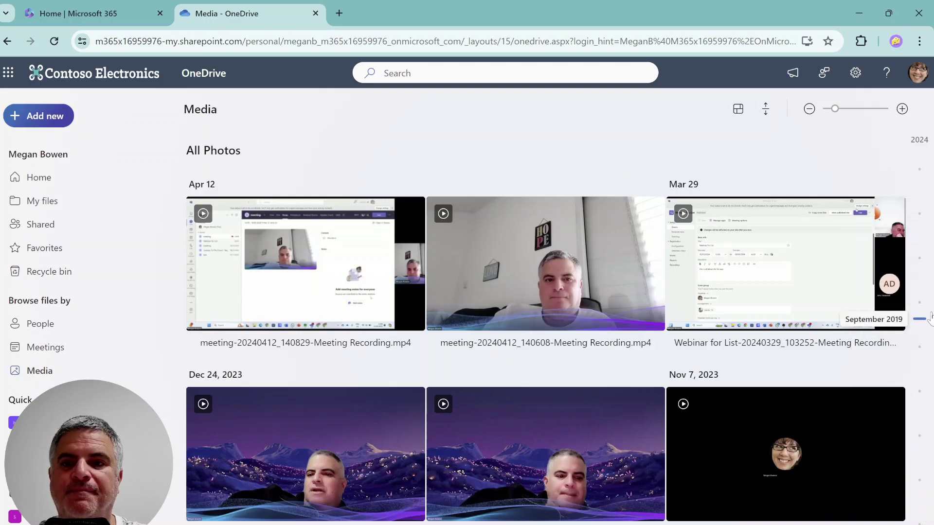
{"action": "left_click", "coordinate": [738, 110]}
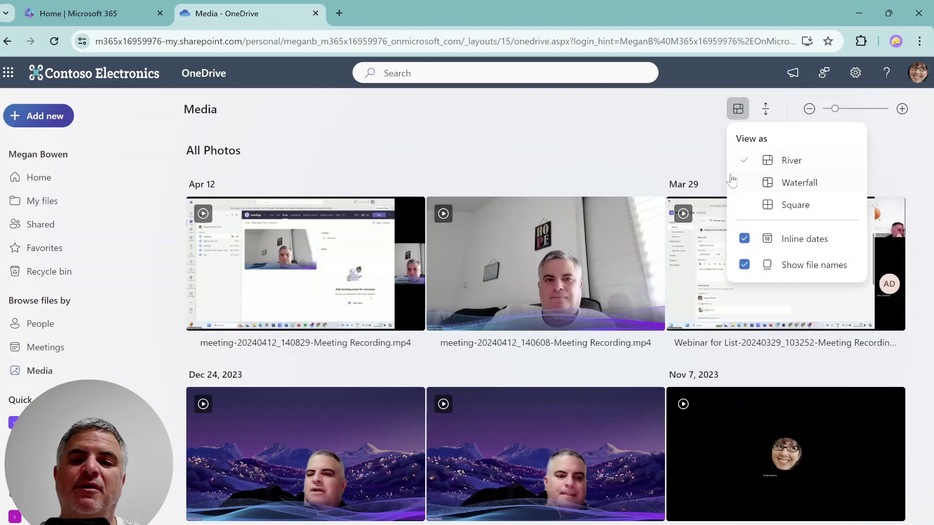
{"action": "left_click", "coordinate": [797, 187]}
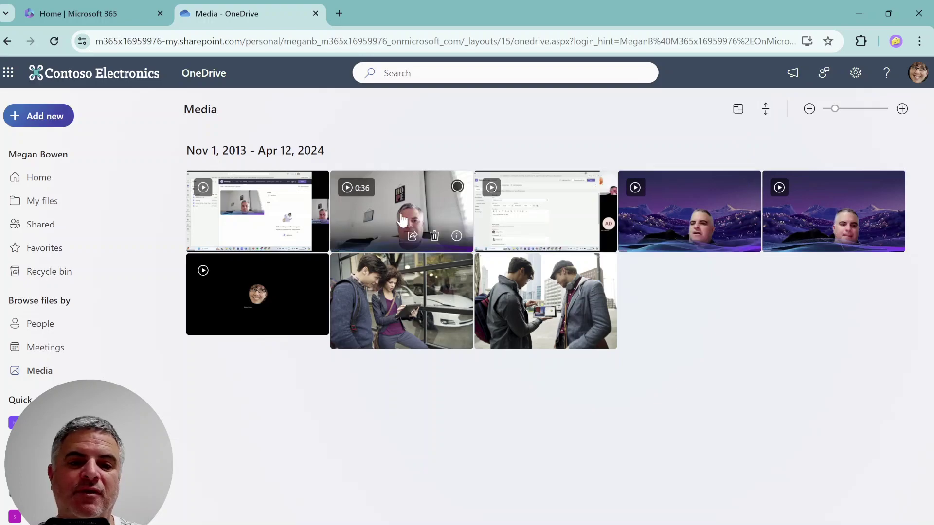
{"action": "mouse_move", "coordinate": [792, 247]}
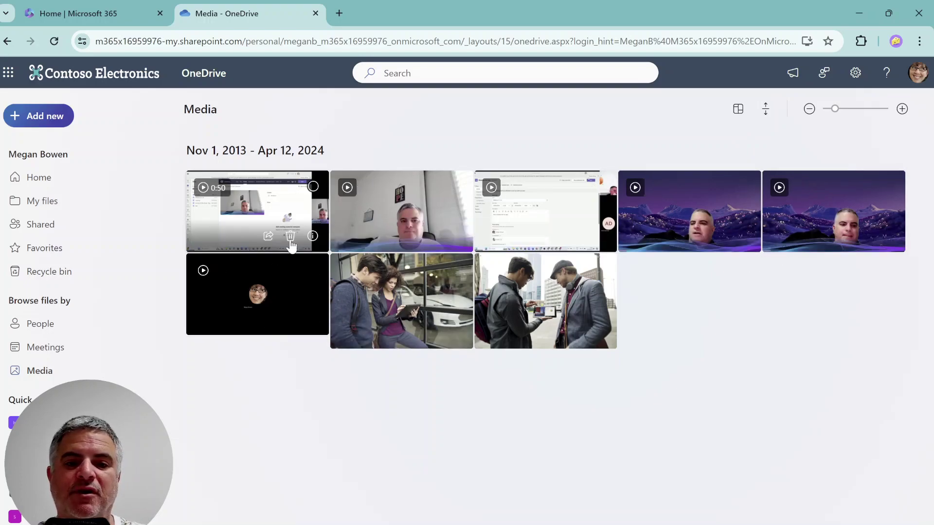
{"action": "left_click", "coordinate": [736, 111]}
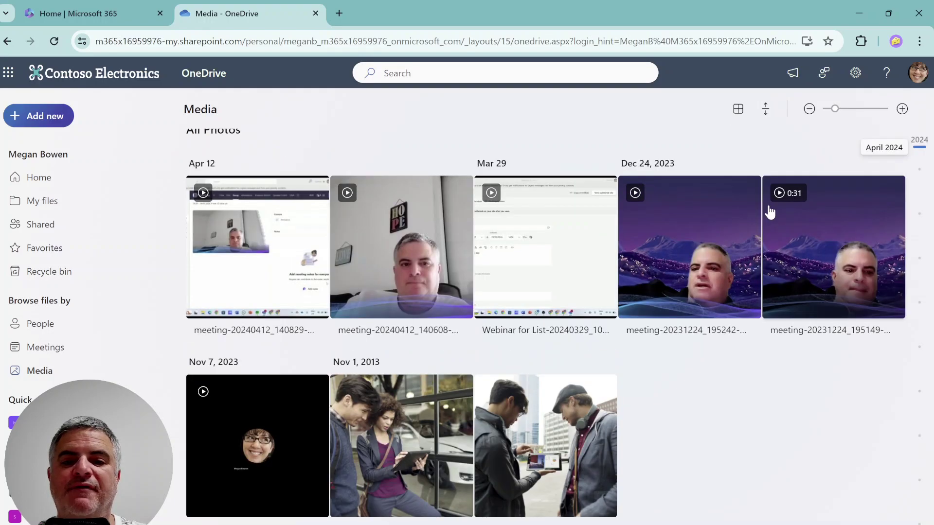
{"action": "left_click", "coordinate": [770, 210]}
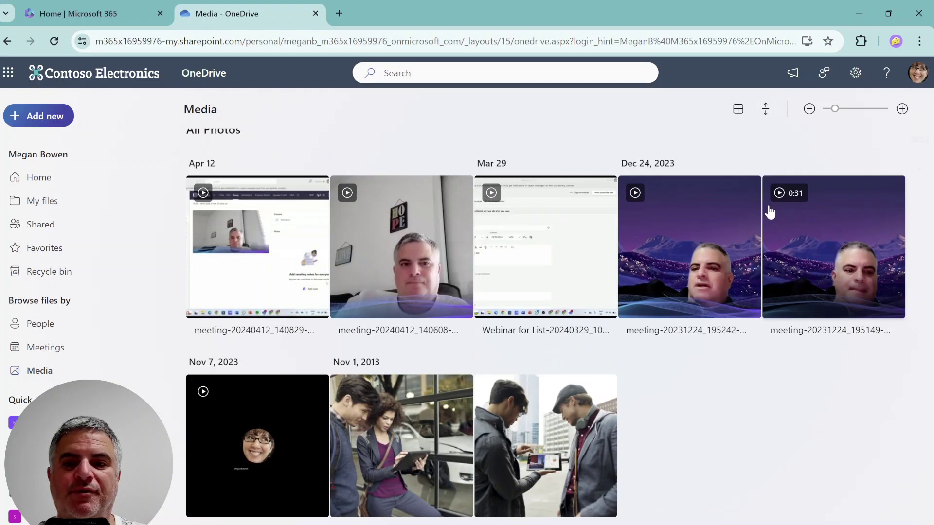
Toggle the inline per-date headers off and on, leaving them shown
{"action": "left_click", "coordinate": [737, 107]}
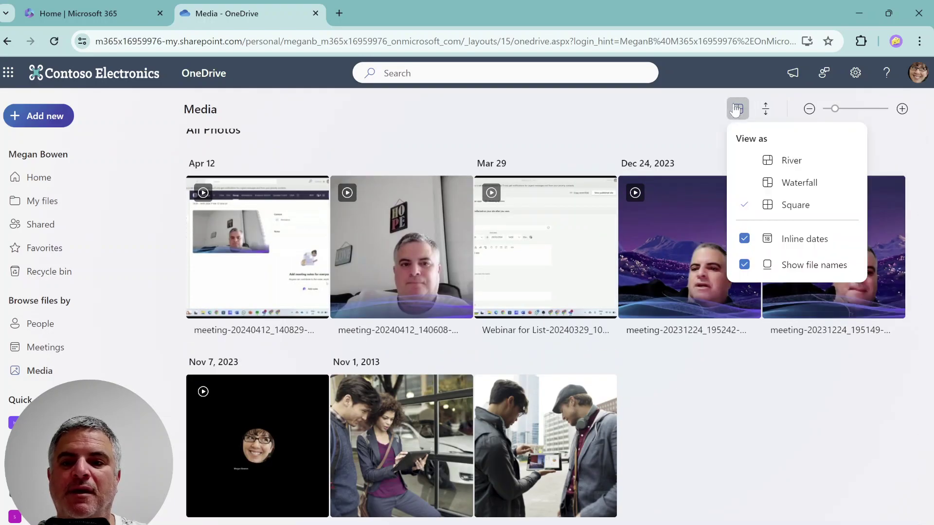
{"action": "left_click", "coordinate": [744, 241]}
{"action": "left_click", "coordinate": [744, 241]}
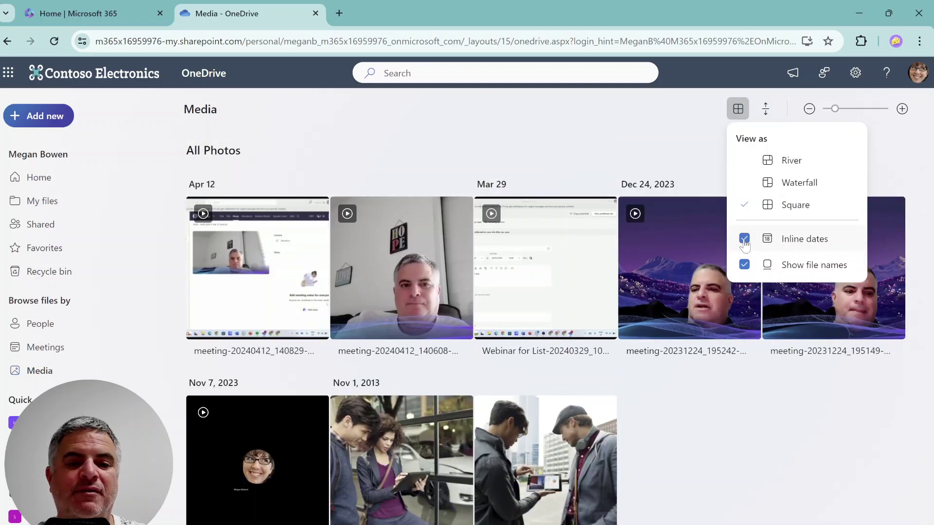
{"action": "left_click", "coordinate": [744, 241]}
{"action": "left_click", "coordinate": [744, 241]}
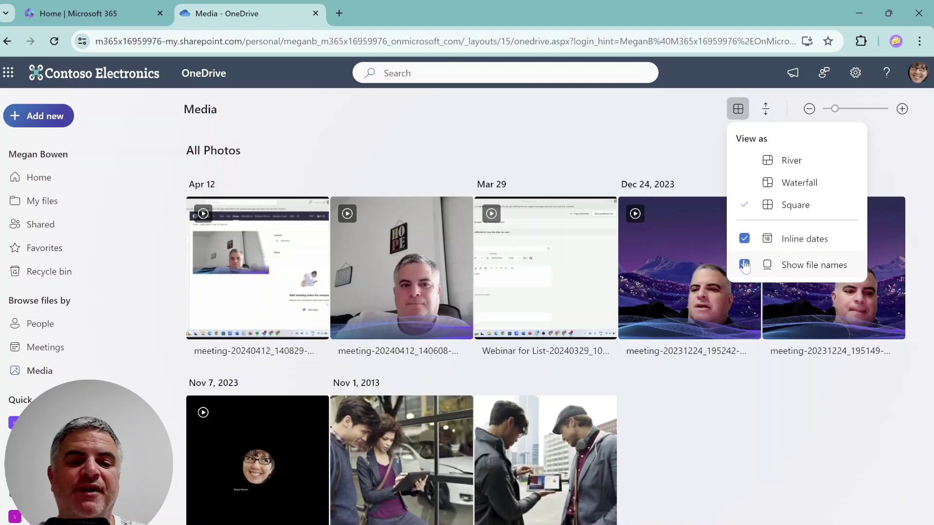
Keep file names shown under thumbnails and turn Compact View off
{"action": "left_click", "coordinate": [744, 264]}
{"action": "left_click", "coordinate": [744, 265]}
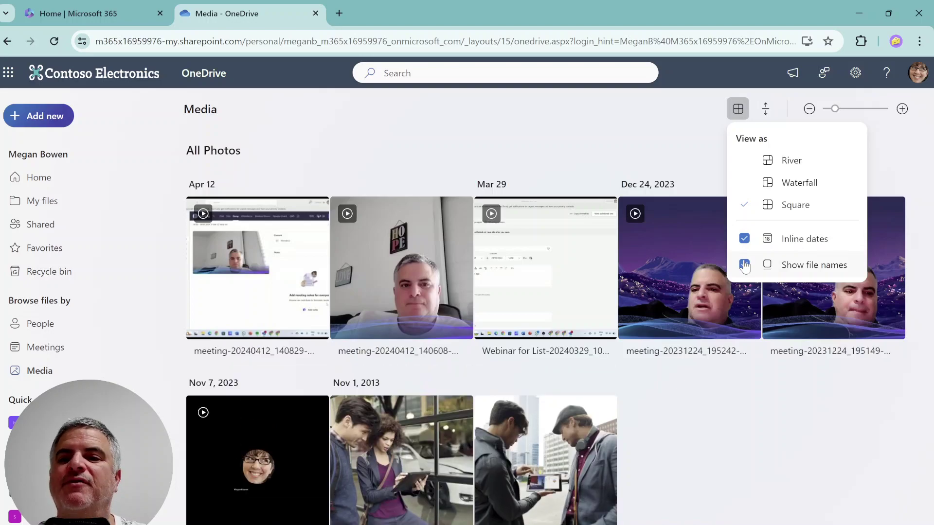
{"action": "left_click", "coordinate": [765, 110]}
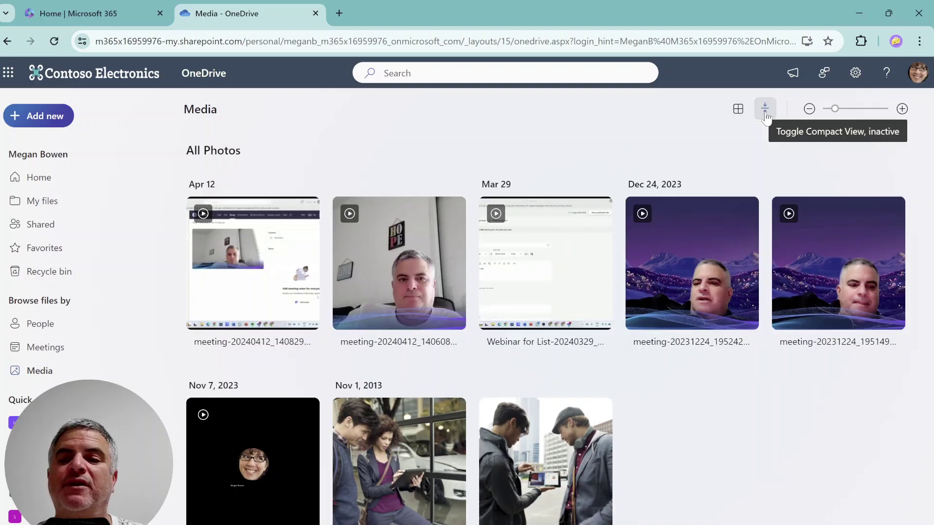
{"action": "left_click", "coordinate": [765, 109]}
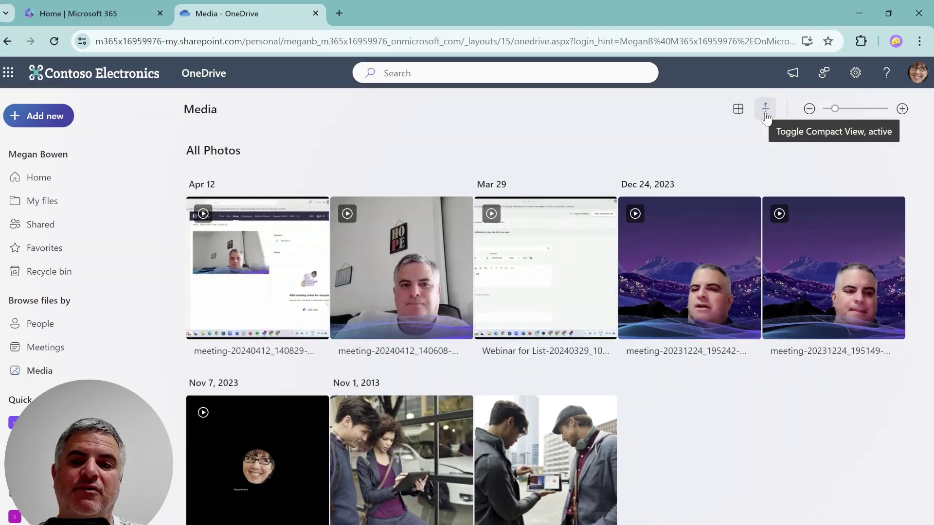
{"action": "left_click", "coordinate": [766, 111]}
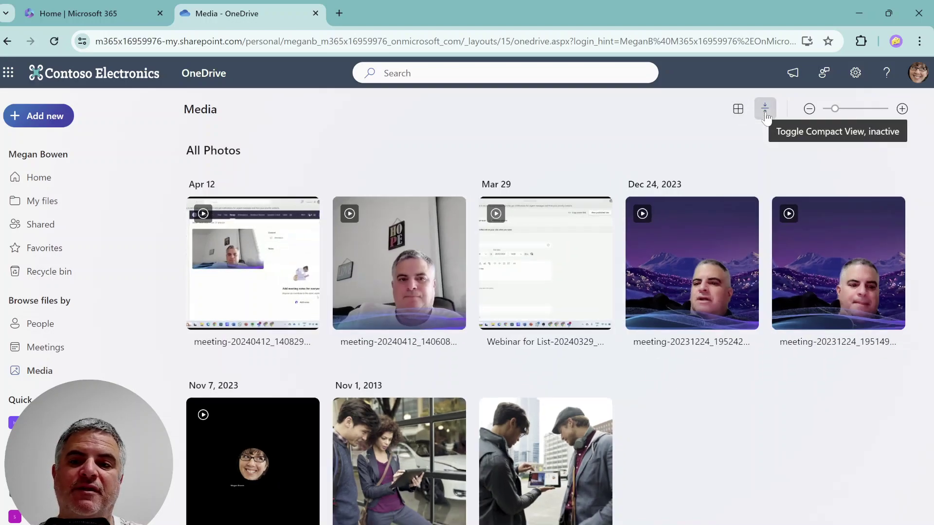
Zoom thumbnails up to 450 pixels, then back down to 275 pixels, four per row
{"action": "left_click", "coordinate": [839, 112]}
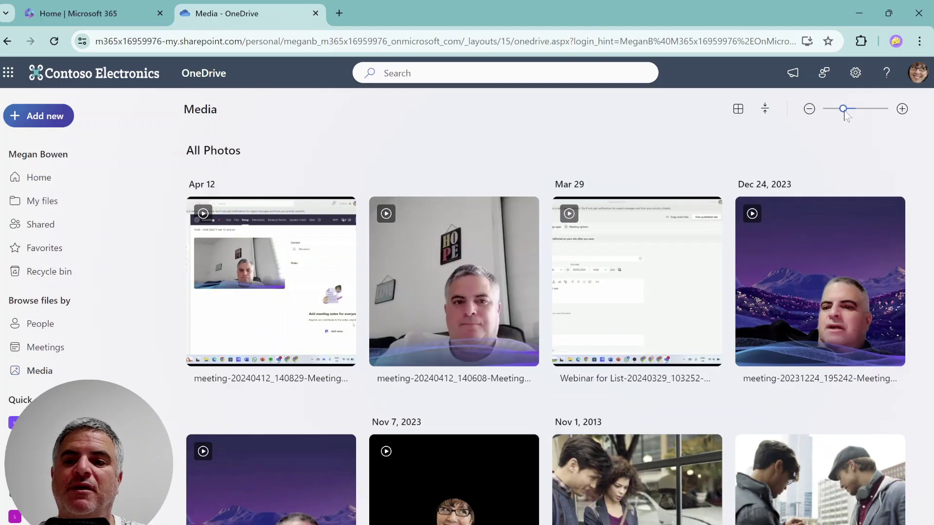
{"action": "left_click", "coordinate": [901, 110]}
{"action": "left_click", "coordinate": [901, 110]}
{"action": "left_click", "coordinate": [902, 110]}
{"action": "left_click", "coordinate": [902, 109]}
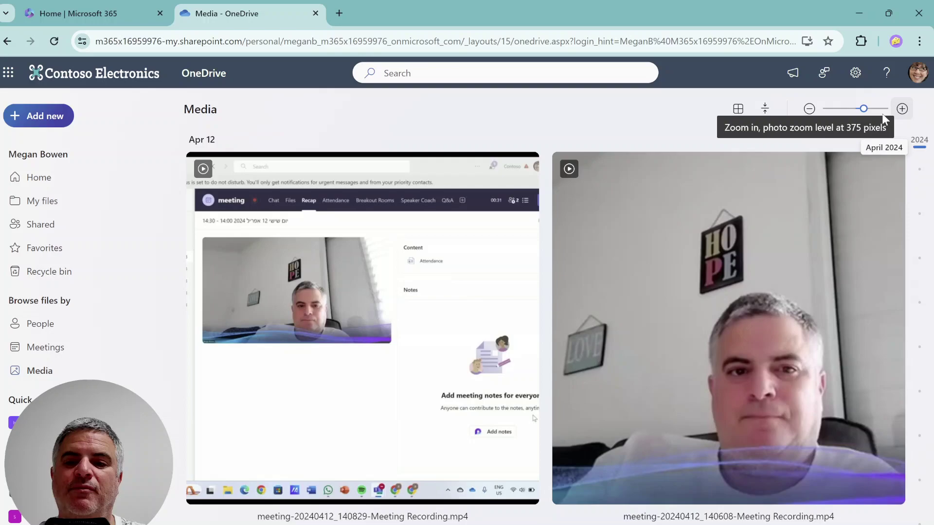
{"action": "left_click", "coordinate": [878, 110]}
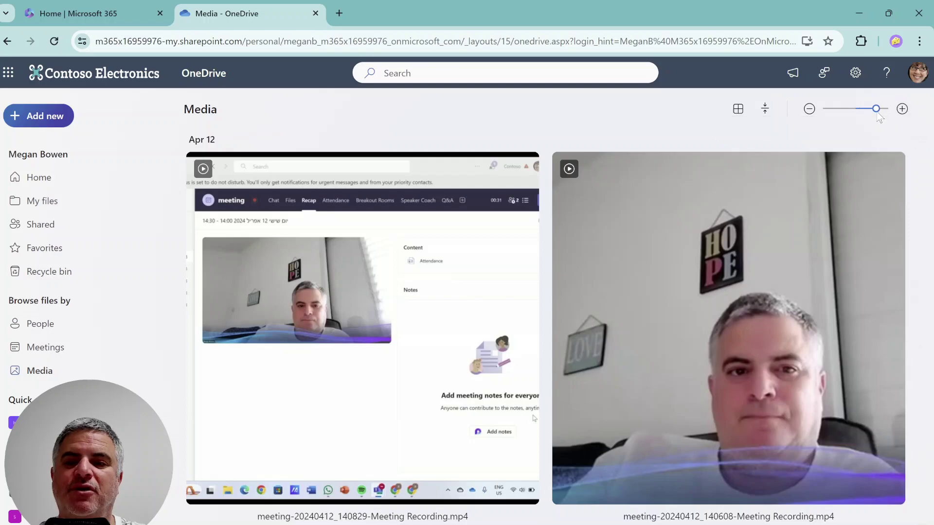
{"action": "left_click", "coordinate": [810, 109]}
{"action": "left_click", "coordinate": [810, 109]}
{"action": "left_click", "coordinate": [810, 109]}
{"action": "left_click", "coordinate": [809, 109]}
{"action": "left_click", "coordinate": [810, 109]}
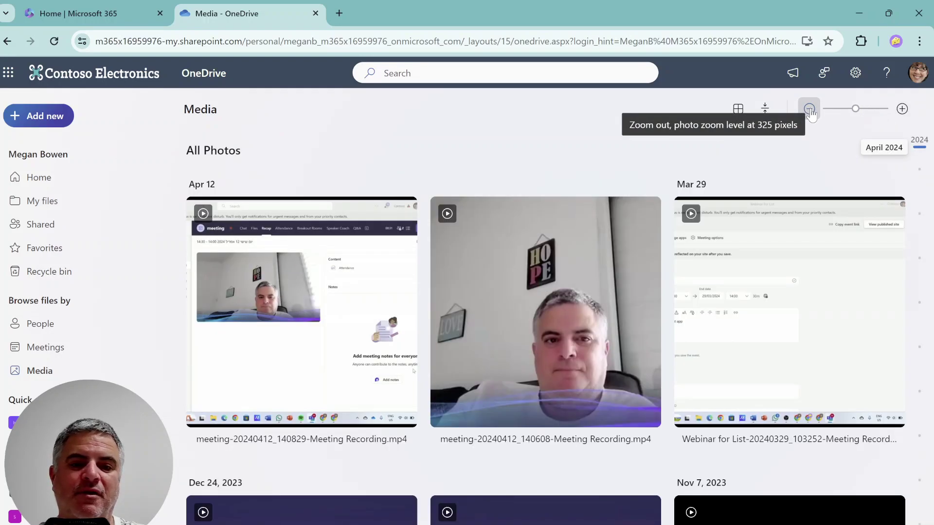
{"action": "left_click", "coordinate": [810, 109]}
{"action": "left_click", "coordinate": [810, 109]}
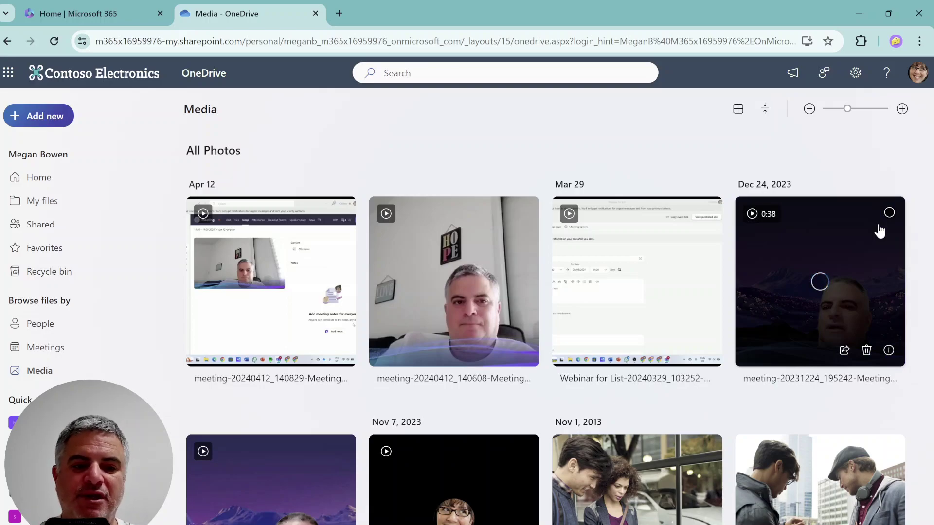
{"action": "left_click", "coordinate": [82, 301]}
{"action": "left_click", "coordinate": [82, 301]}
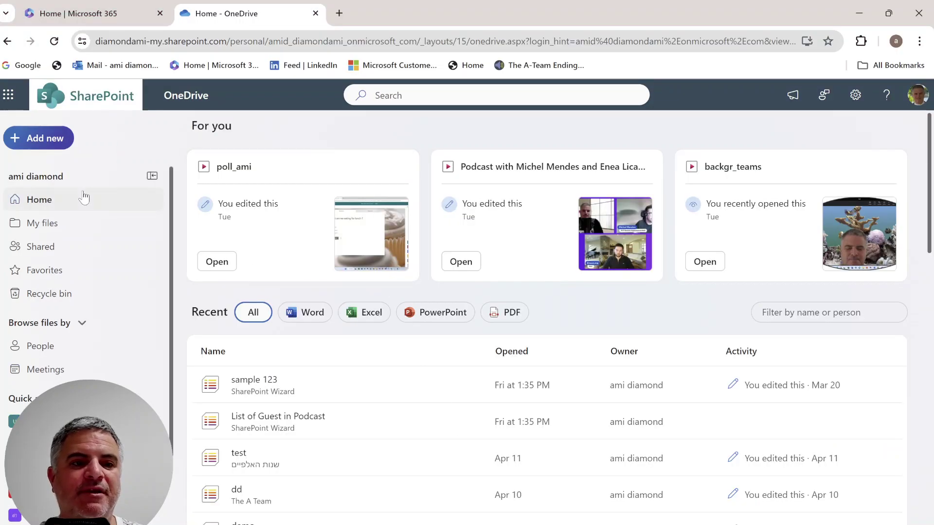
{"action": "left_click", "coordinate": [57, 142]}
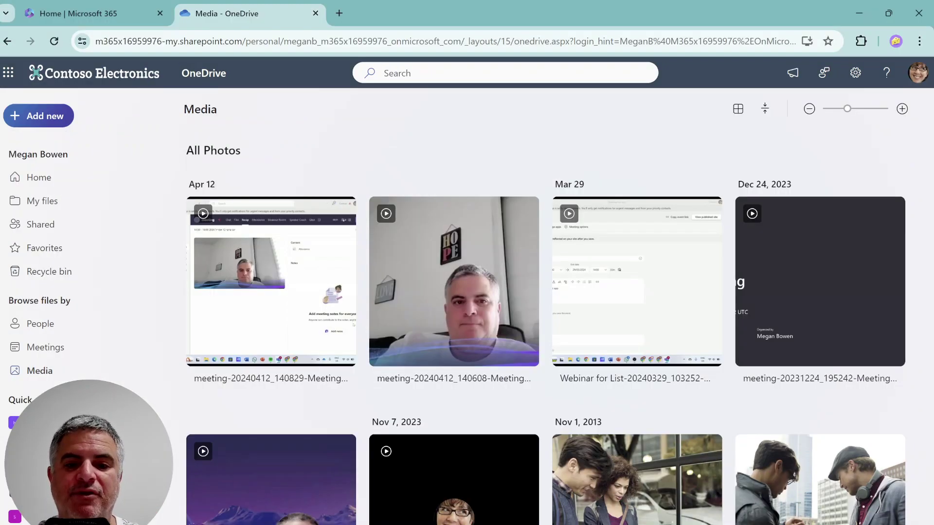
Open the Add new template dialog, look at Other locations, then cancel to keep My files
{"action": "left_click", "coordinate": [53, 116]}
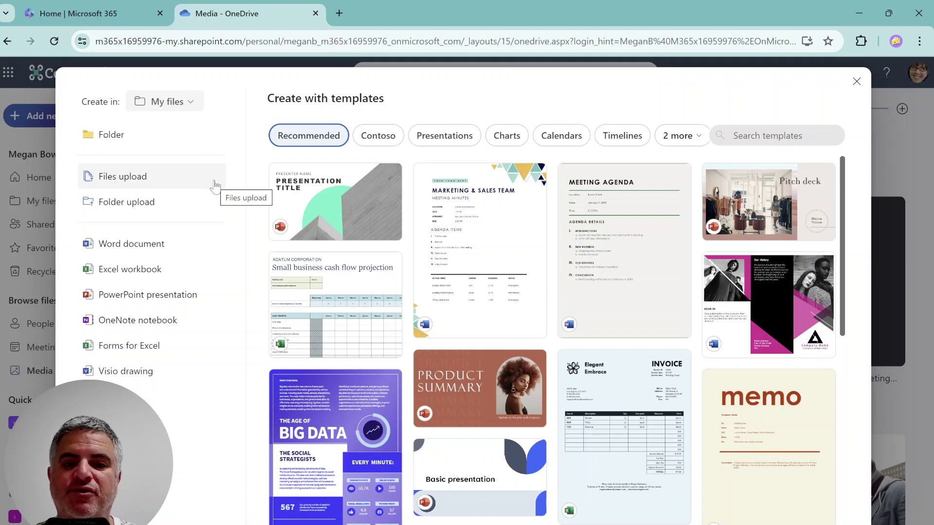
{"action": "left_click", "coordinate": [187, 104]}
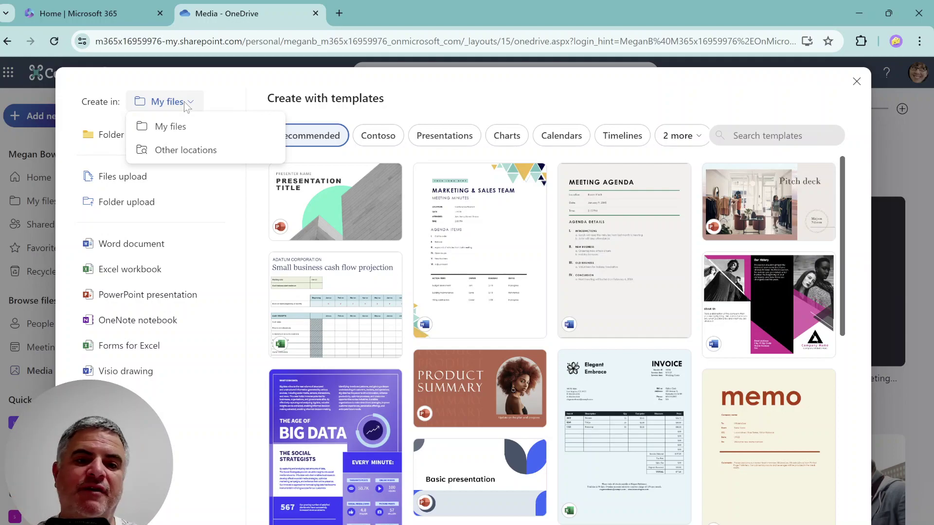
{"action": "left_click", "coordinate": [194, 152]}
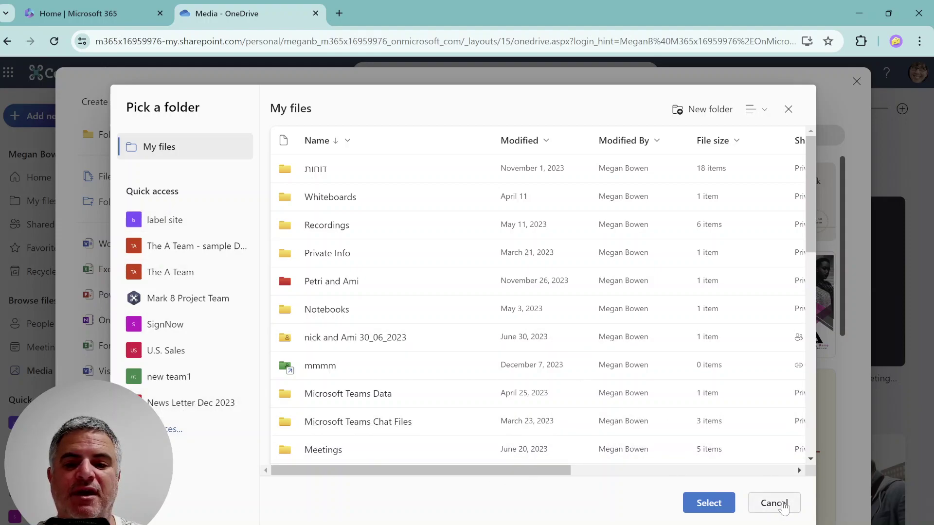
{"action": "left_click", "coordinate": [773, 503]}
{"action": "left_click", "coordinate": [229, 84]}
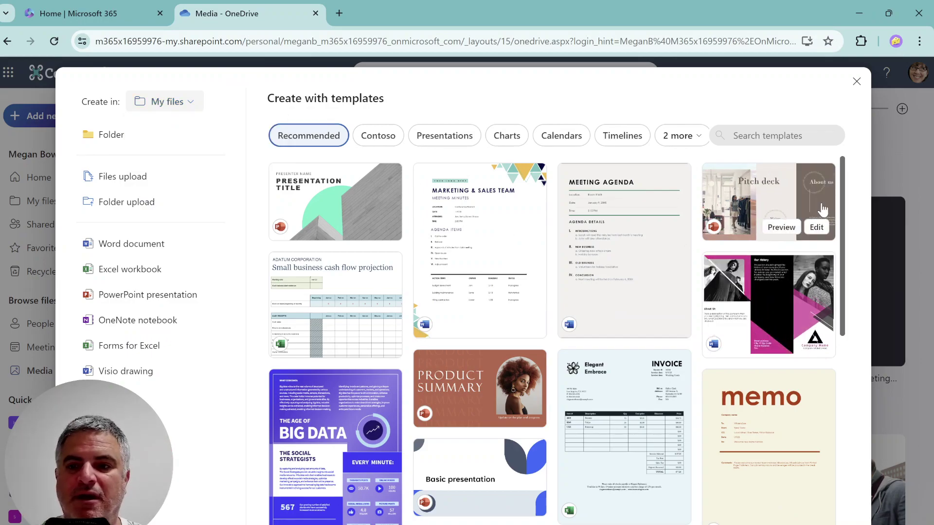
Browse the Contoso, Presentations, Charts and Calendars template categories
{"action": "mouse_move", "coordinate": [840, 193]}
{"action": "left_mouse_down"}
{"action": "mouse_move", "coordinate": [841, 348]}
{"action": "mouse_move", "coordinate": [841, 194]}
{"action": "left_mouse_up"}
{"action": "left_click", "coordinate": [381, 135]}
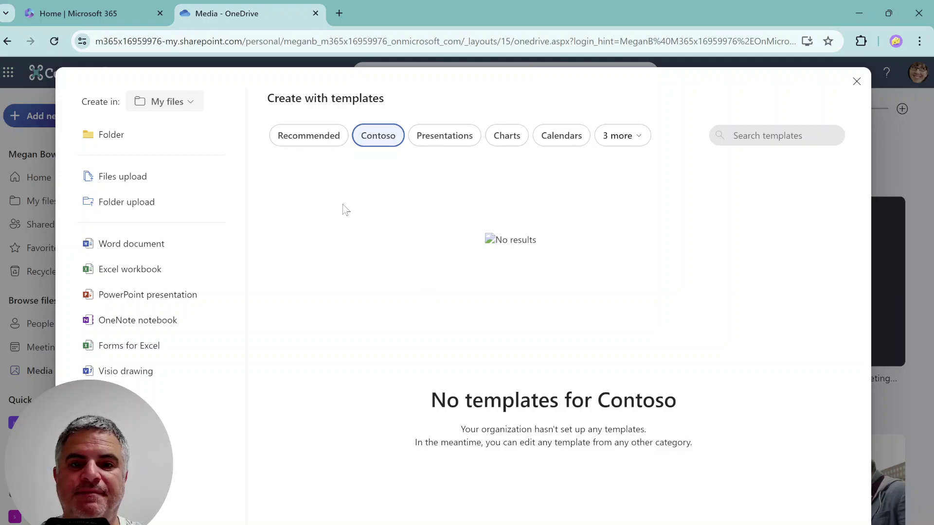
{"action": "left_click", "coordinate": [444, 142]}
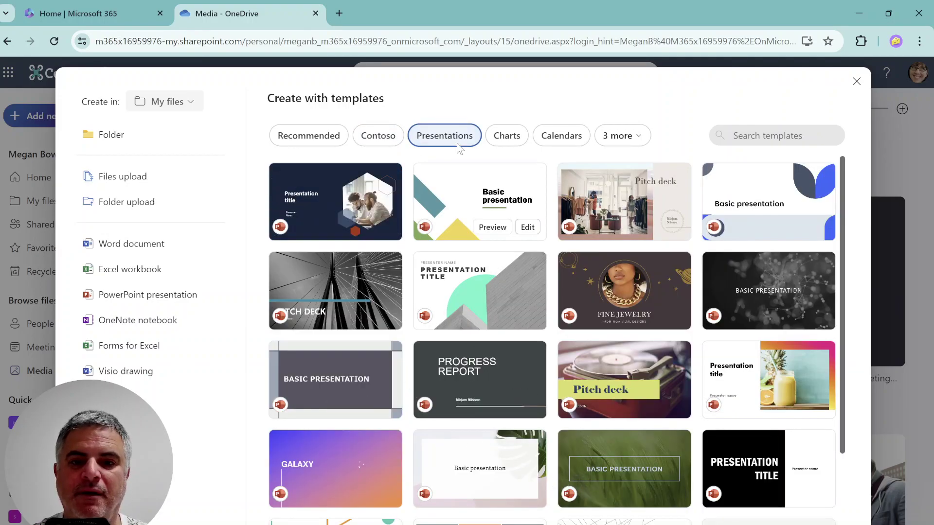
{"action": "left_click", "coordinate": [507, 136]}
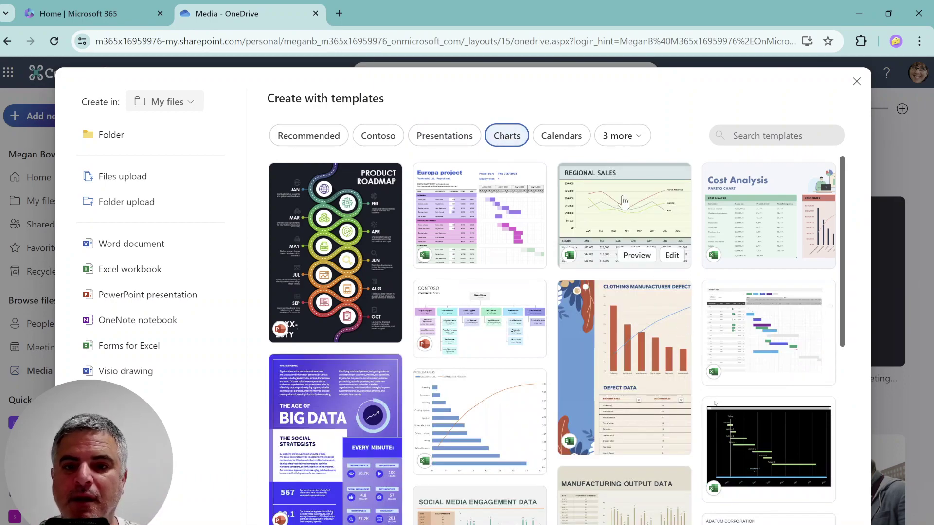
{"action": "left_click", "coordinate": [578, 141]}
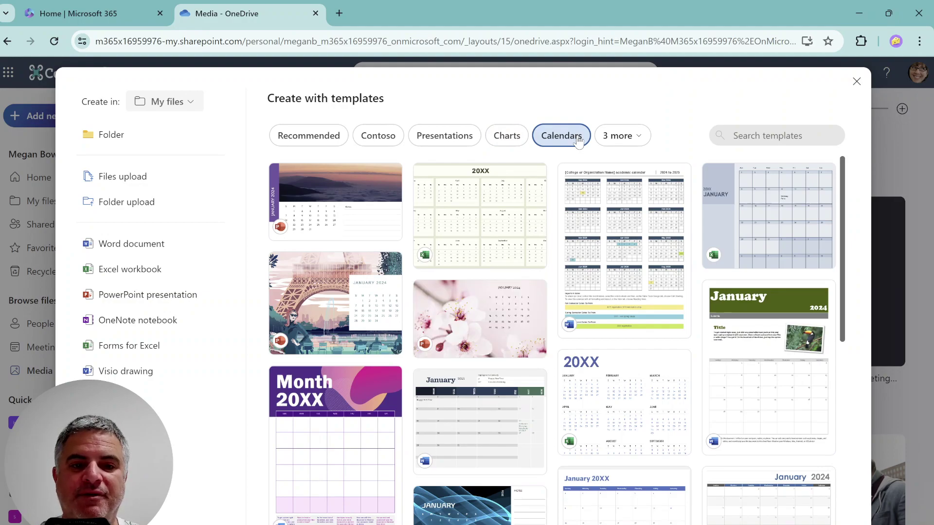
{"action": "mouse_move", "coordinate": [297, 211]}
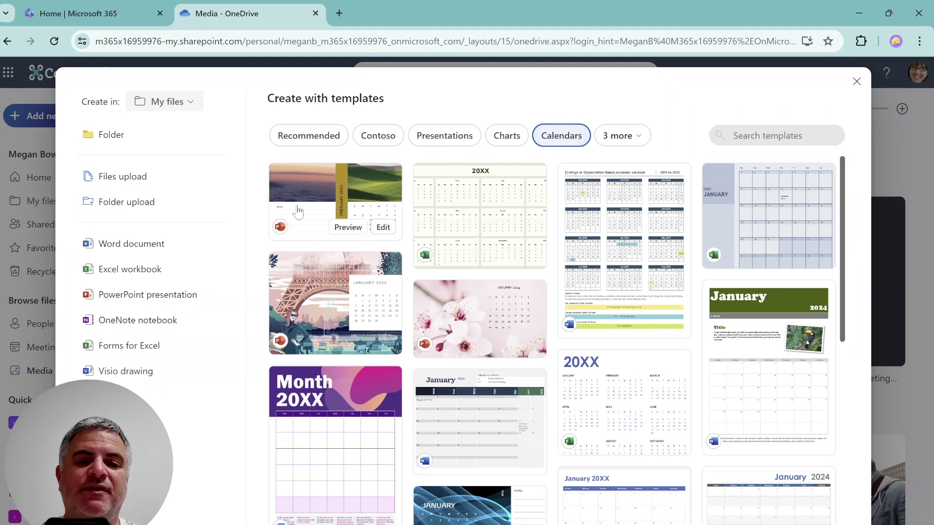
{"action": "mouse_move", "coordinate": [485, 243]}
{"action": "mouse_move", "coordinate": [647, 259]}
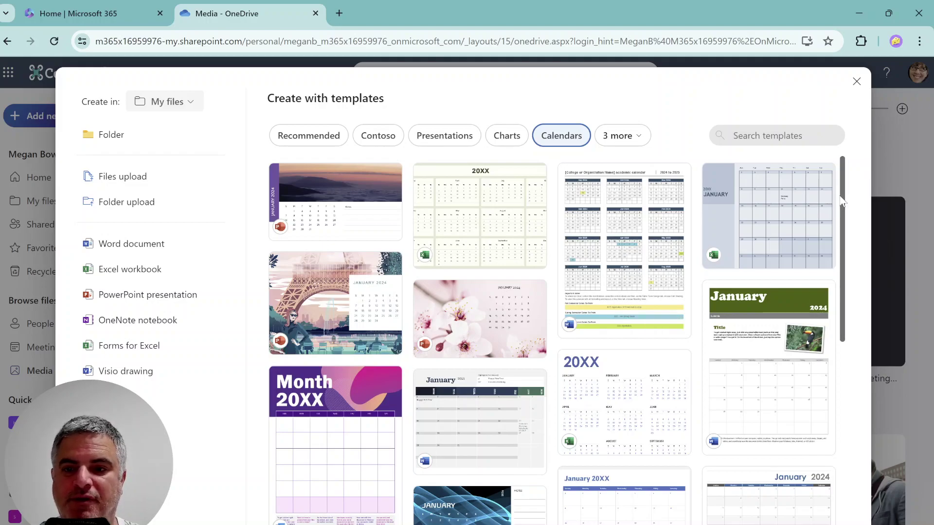
Show the Timelines templates from the '3 more' category list
{"action": "left_click_drag", "start_coordinate": [845, 204], "coordinate": [848, 111]}
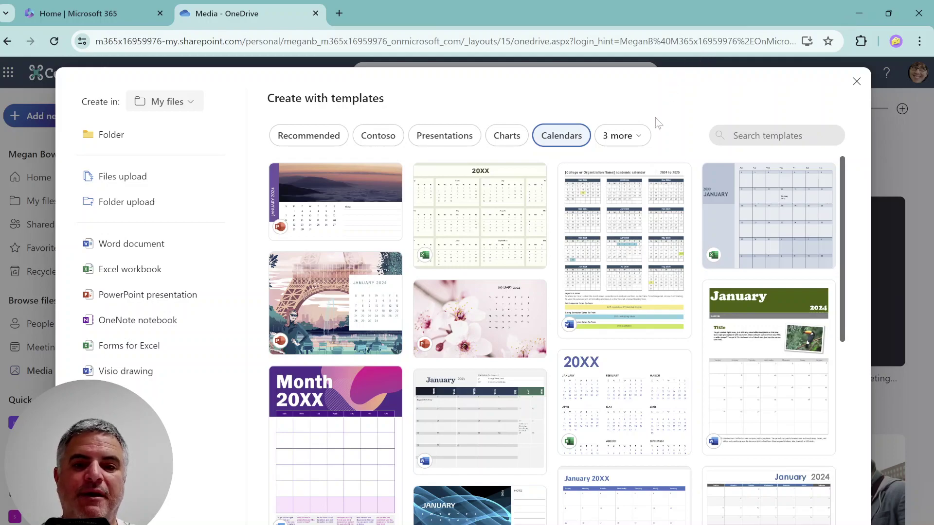
{"action": "left_click", "coordinate": [634, 139]}
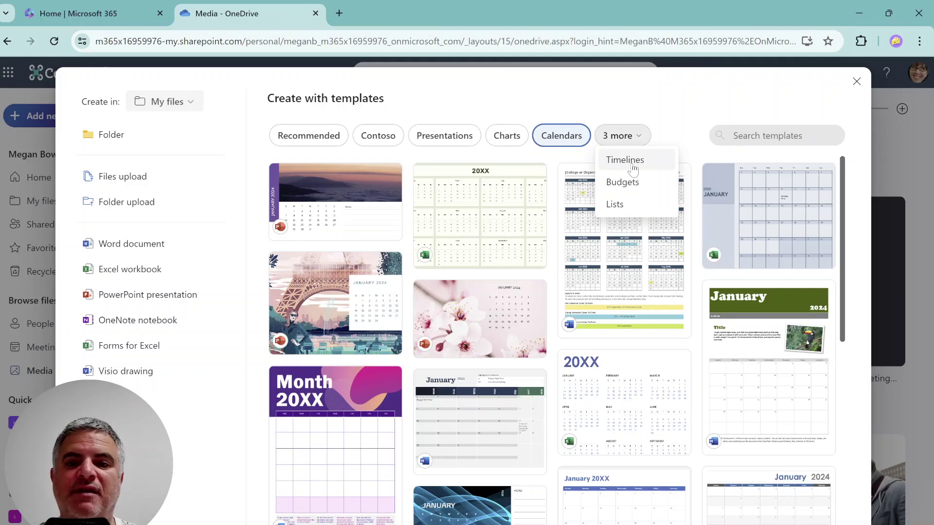
{"action": "left_click", "coordinate": [627, 161]}
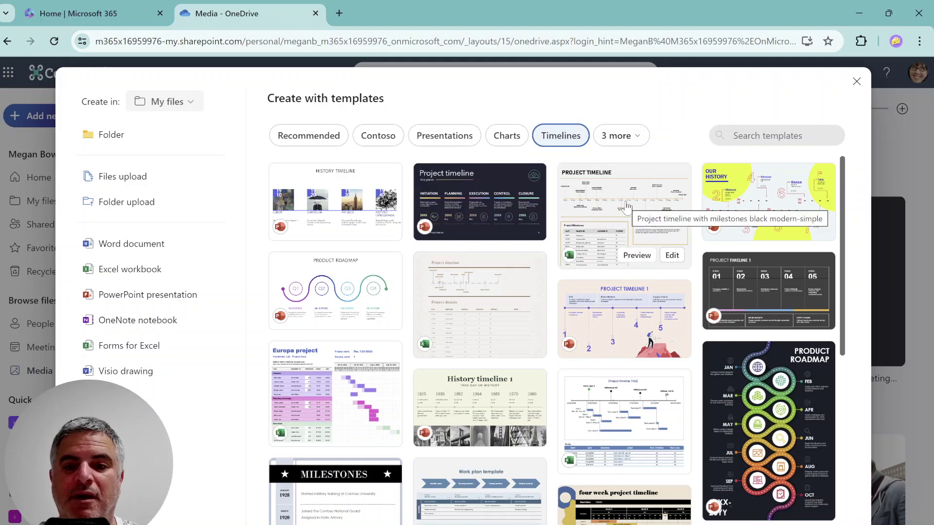
Preview the Project timeline with milestones template, then go back to the Timelines gallery
{"action": "left_click", "coordinate": [634, 258]}
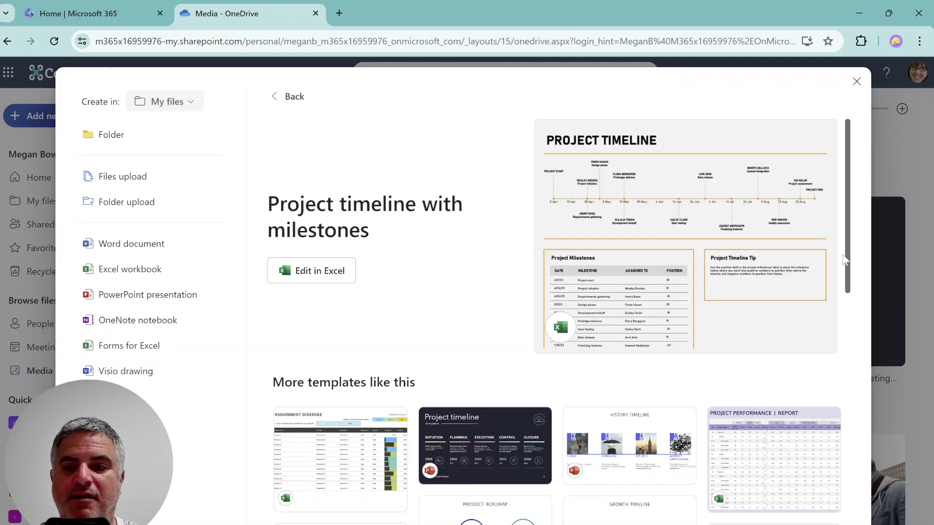
{"action": "left_click_drag", "start_coordinate": [849, 261], "coordinate": [838, 243]}
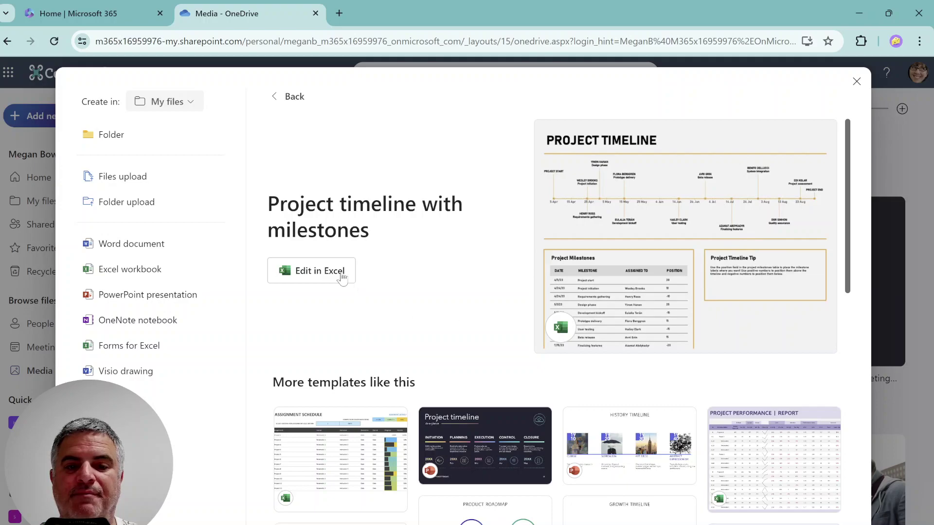
{"action": "left_click", "coordinate": [314, 271]}
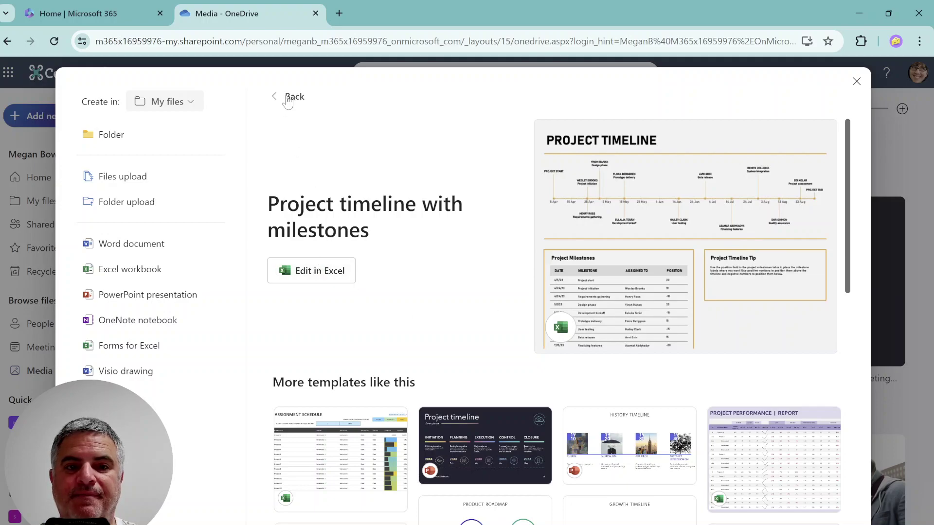
{"action": "left_click", "coordinate": [287, 97]}
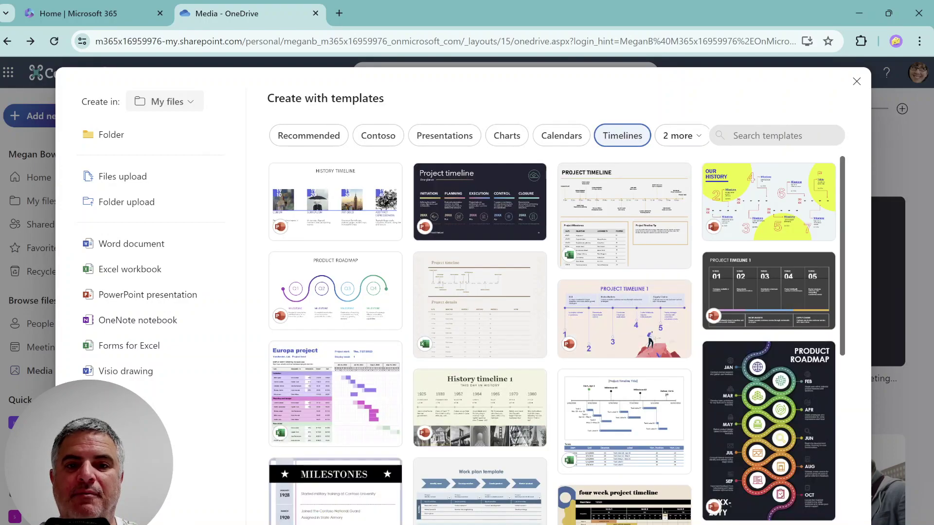
Browse the Budgets and Lists template categories, then return to Recommended templates
{"action": "left_click", "coordinate": [677, 138]}
{"action": "left_click", "coordinate": [682, 159]}
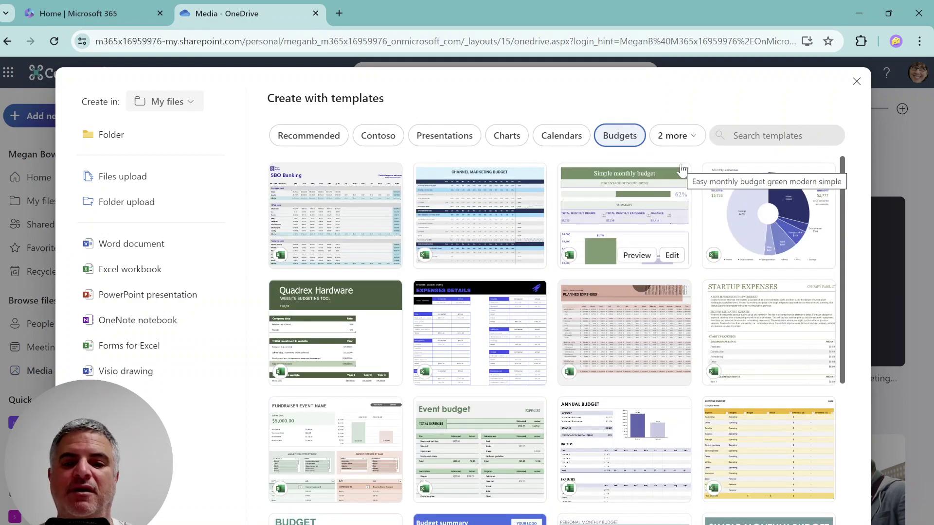
{"action": "left_click", "coordinate": [678, 136]}
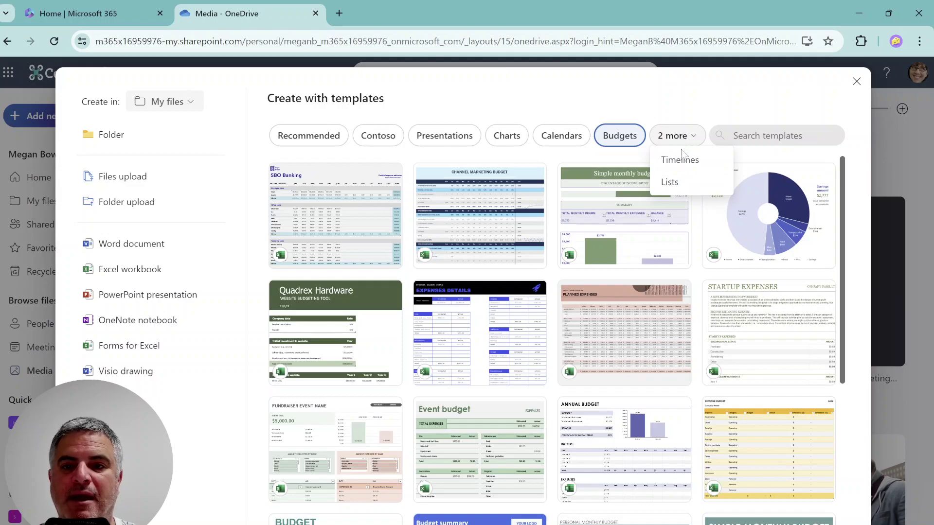
{"action": "left_click", "coordinate": [676, 183]}
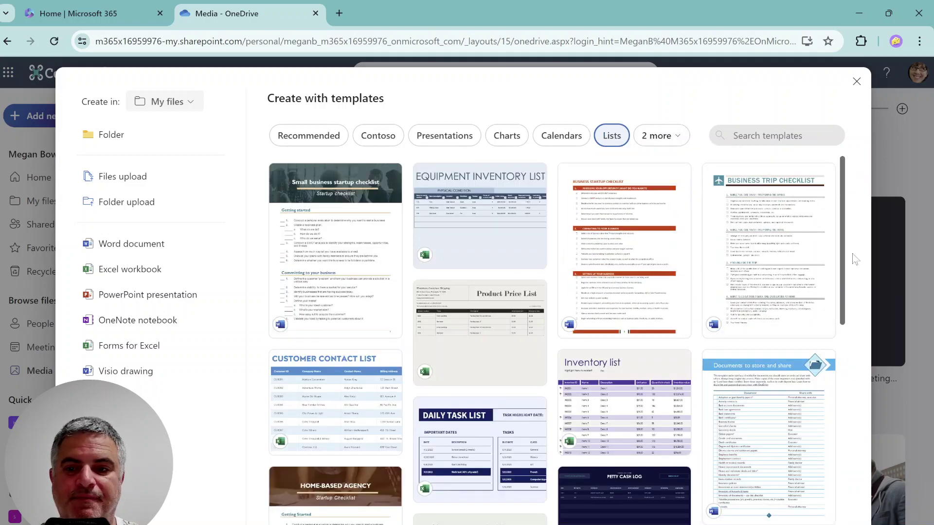
{"action": "scroll", "coordinate": [844, 235], "scroll_direction": "down", "scroll_amount": 5}
{"action": "scroll", "coordinate": [837, 233], "scroll_direction": "up", "scroll_amount": 5}
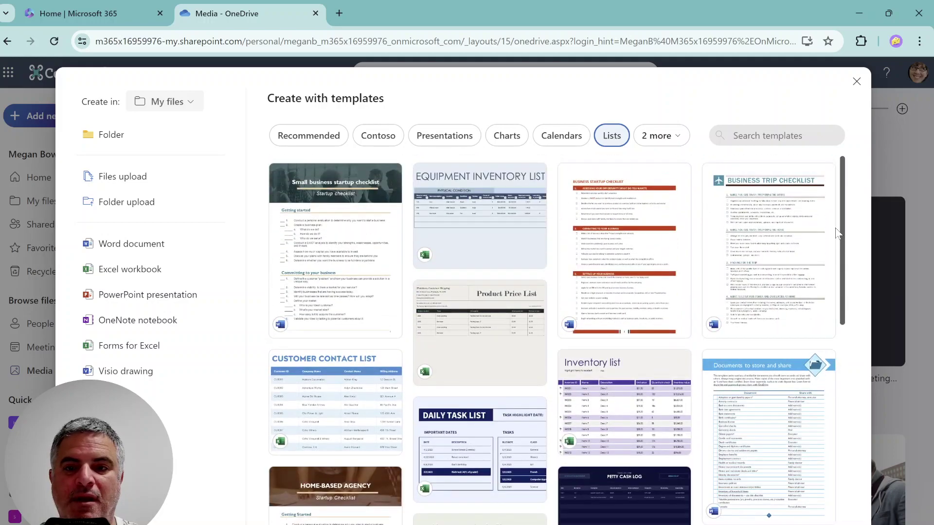
{"action": "left_click", "coordinate": [667, 136]}
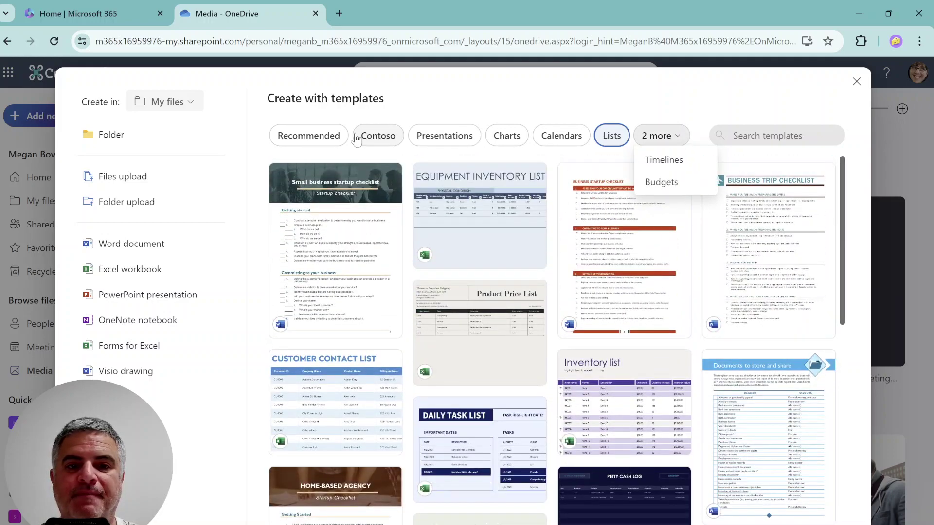
{"action": "left_click", "coordinate": [331, 136]}
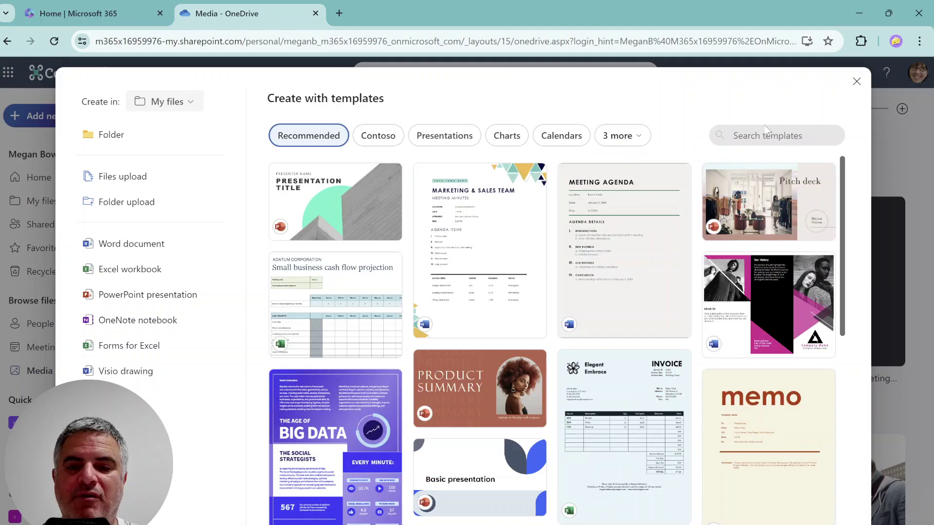
{"action": "left_click", "coordinate": [767, 136]}
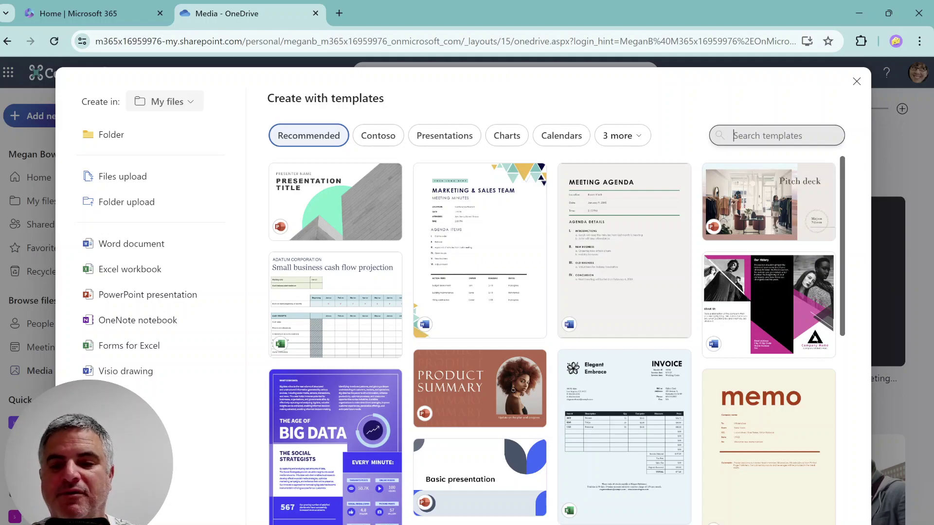
{"action": "type", "text": "e"}
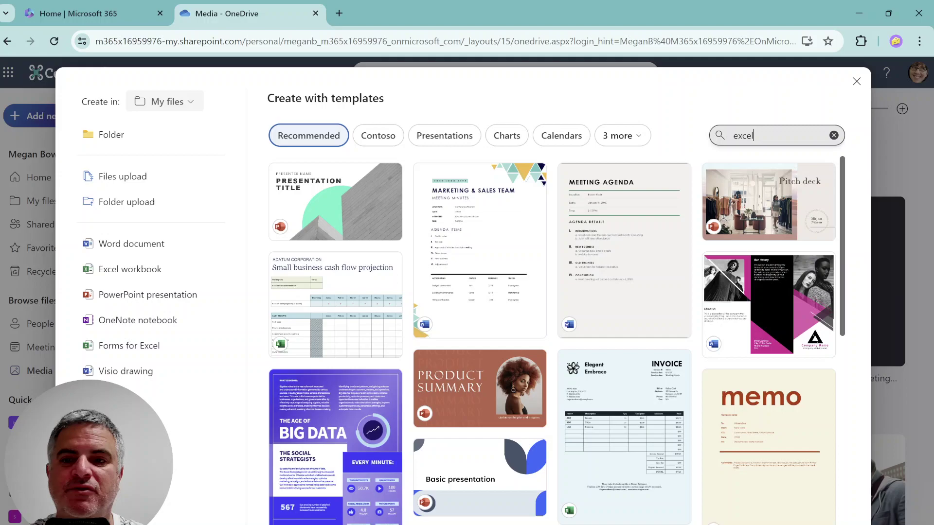
{"action": "type", "text": "xcel"}
{"action": "key", "text": "Return"}
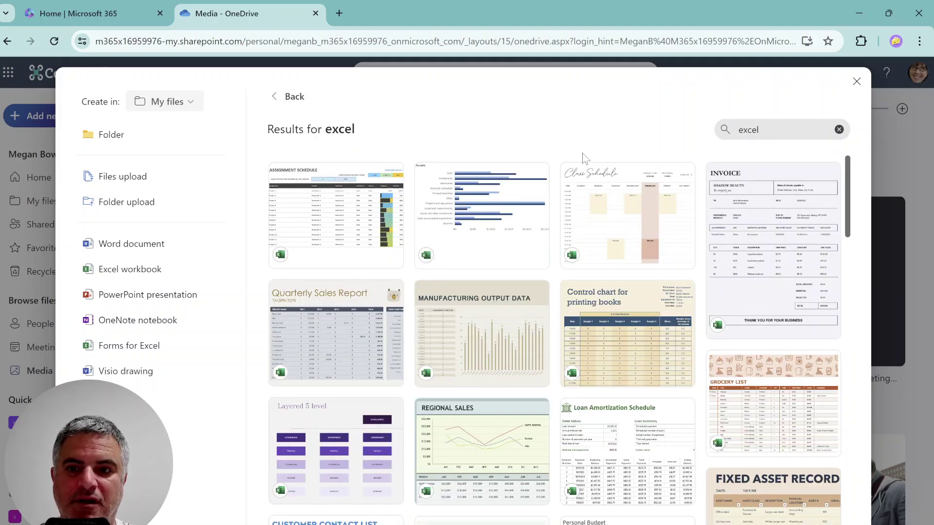
{"action": "left_click", "coordinate": [710, 132]}
{"action": "type", "text": "word"}
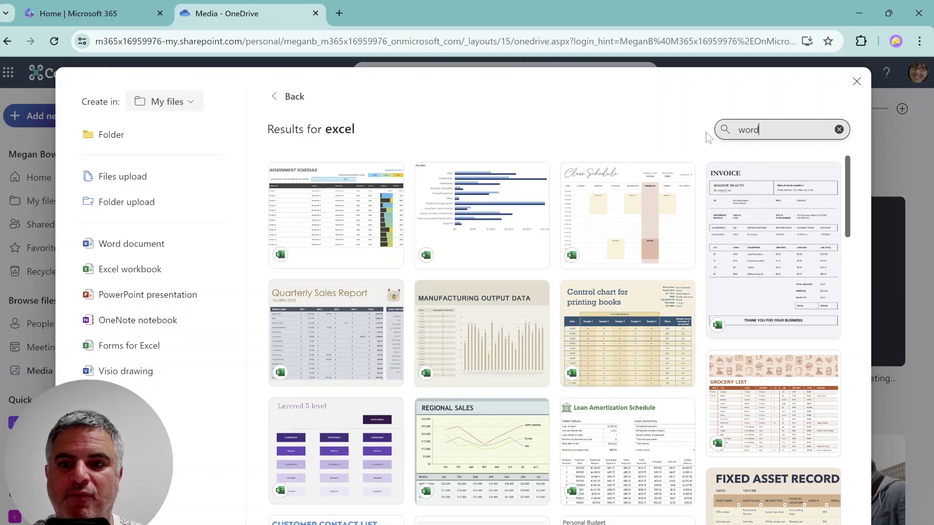
{"action": "key", "text": "Return"}
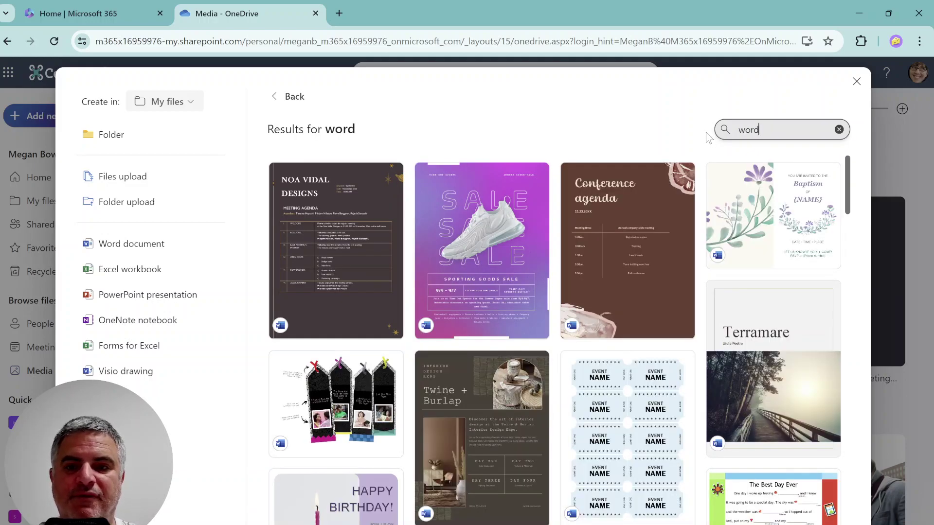
{"action": "left_click", "coordinate": [708, 131]}
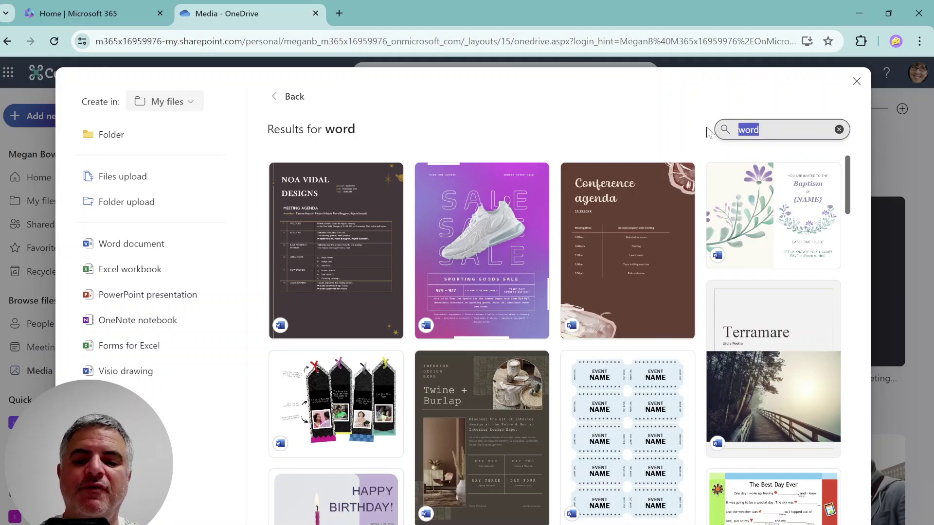
{"action": "type", "text": "powerpoint"}
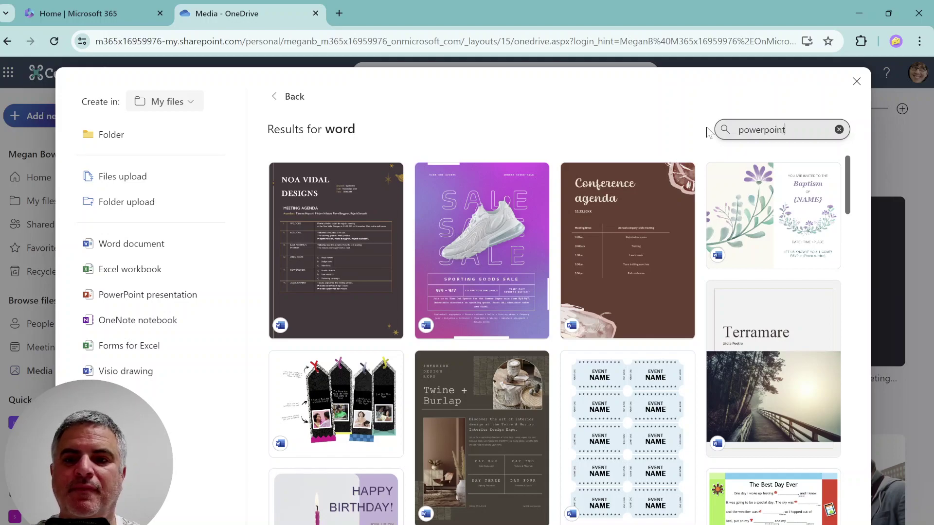
{"action": "key", "text": "Return"}
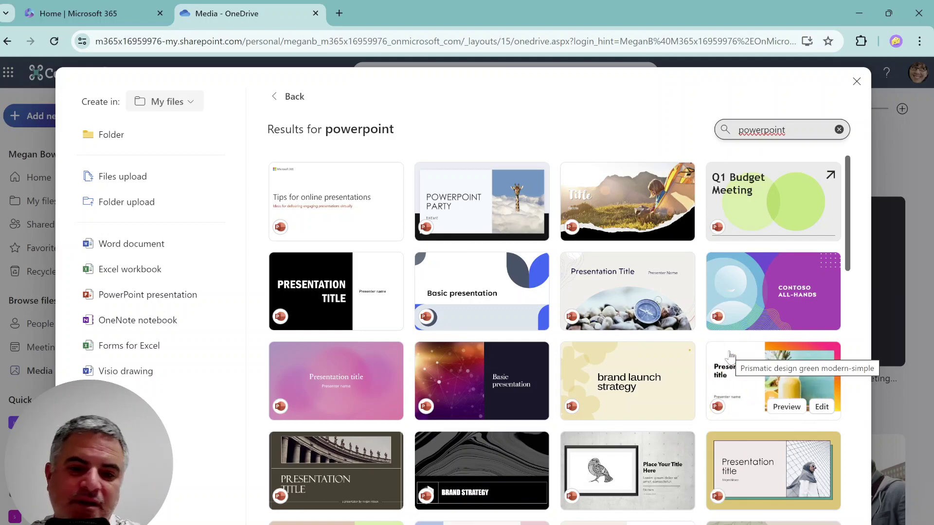
{"action": "key", "text": "BackSpace"}
{"action": "key", "text": "BackSpace"}
{"action": "key", "text": "BackSpace"}
{"action": "key", "text": "BackSpace"}
{"action": "key", "text": "BackSpace"}
{"action": "key", "text": "BackSpace"}
{"action": "key", "text": "BackSpace"}
{"action": "key", "text": "BackSpace"}
{"action": "key", "text": "BackSpace"}
{"action": "key", "text": "BackSpace"}
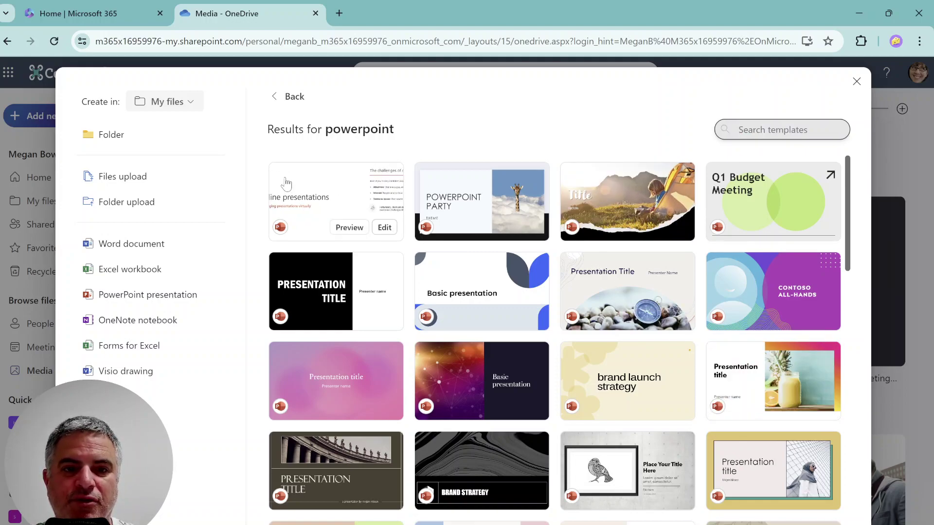
{"action": "left_click", "coordinate": [275, 97]}
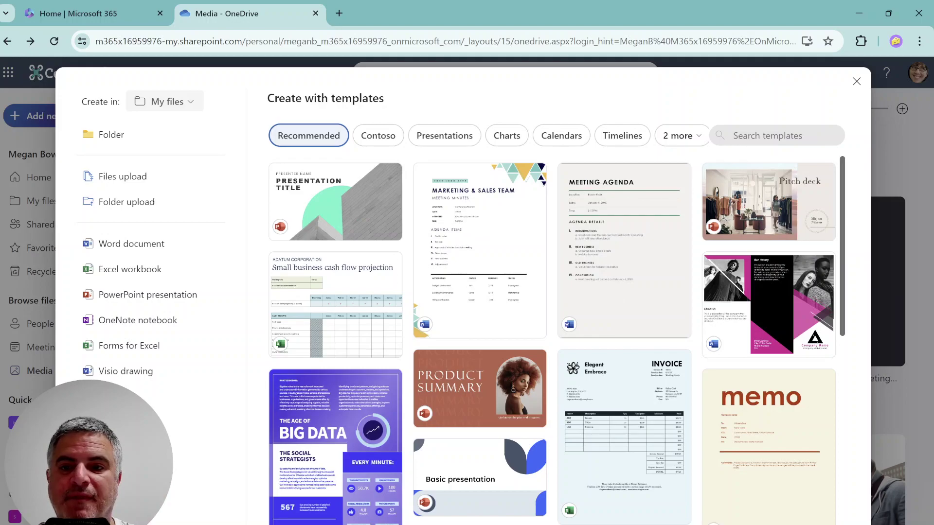
Search templates for 'meeting' and open the Virtual meeting funny certificates template
{"action": "left_click", "coordinate": [734, 136]}
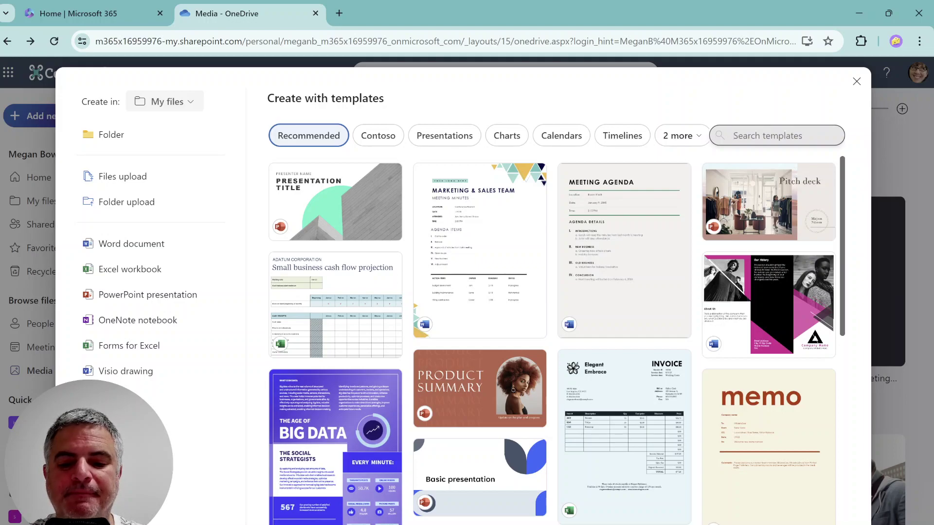
{"action": "type", "text": "meeting"}
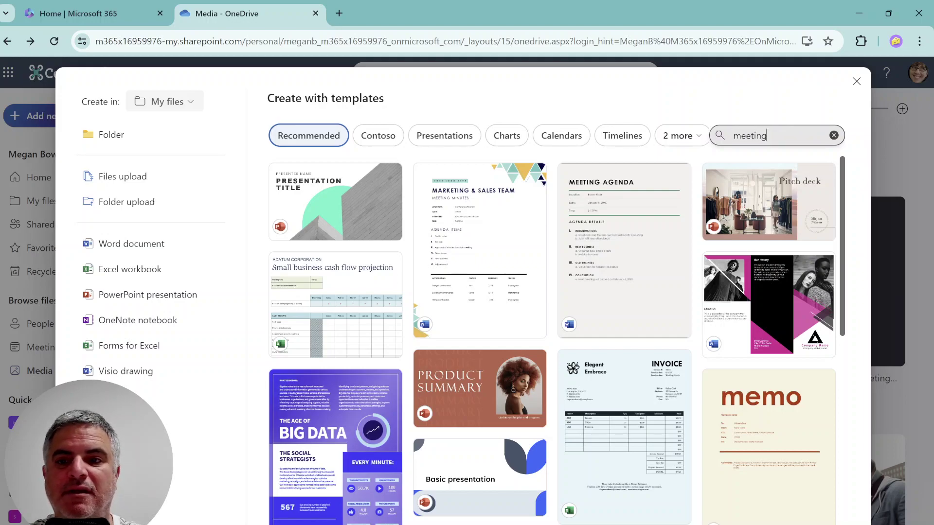
{"action": "key", "text": "Return"}
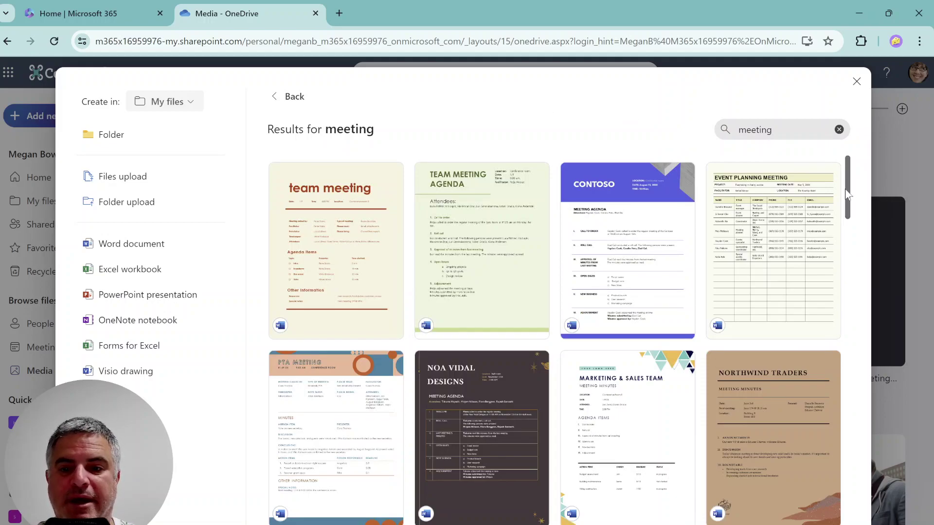
{"action": "left_click_drag", "start_coordinate": [852, 195], "coordinate": [820, 457]}
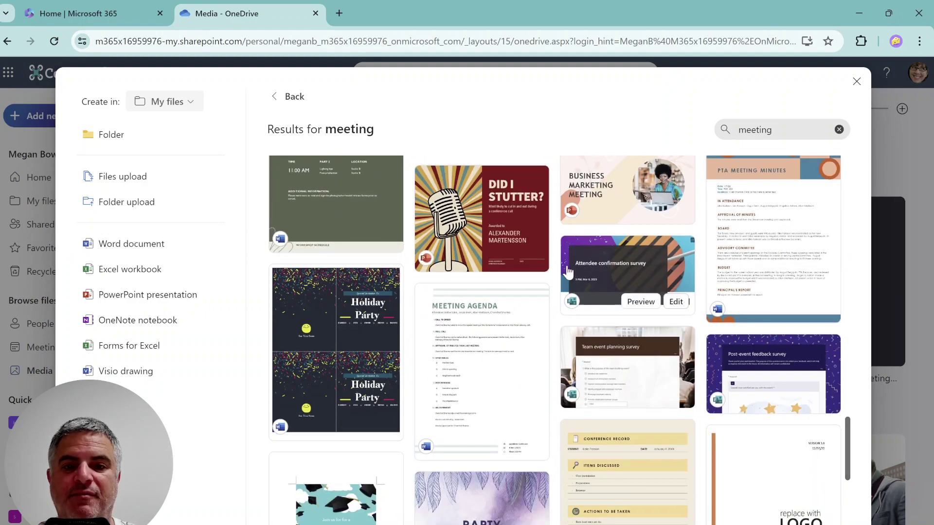
{"action": "left_click", "coordinate": [474, 226]}
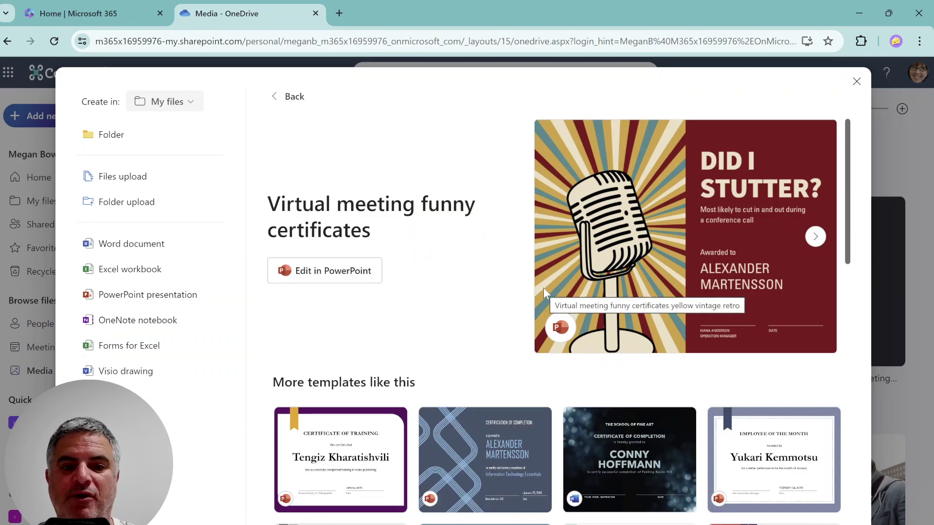
Create Presentation.pptx from the certificates template, view the You're Muted slide and check its file name
{"action": "left_click", "coordinate": [355, 280]}
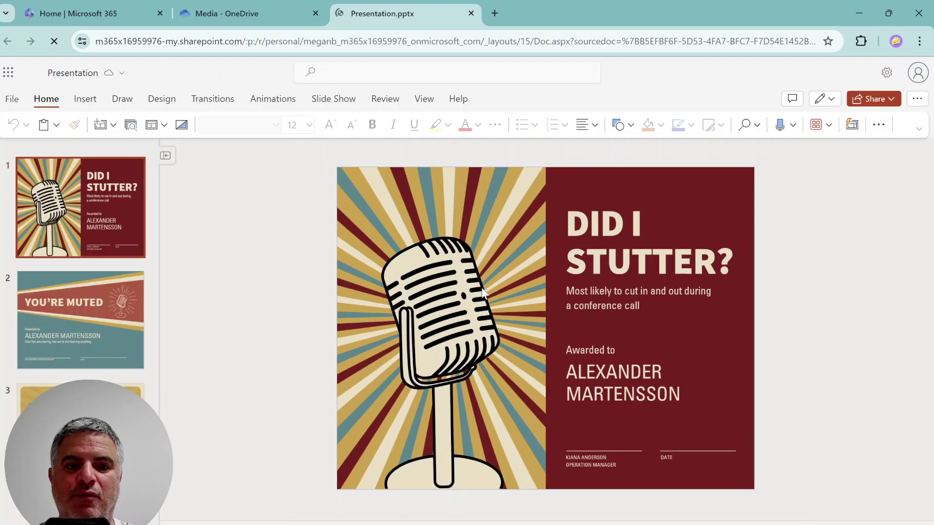
{"action": "left_click", "coordinate": [91, 312]}
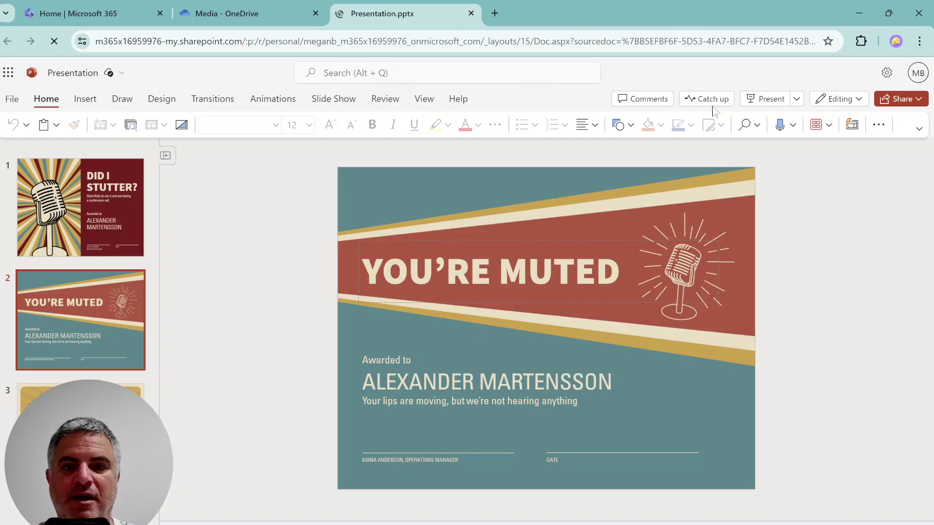
{"action": "left_click", "coordinate": [88, 73]}
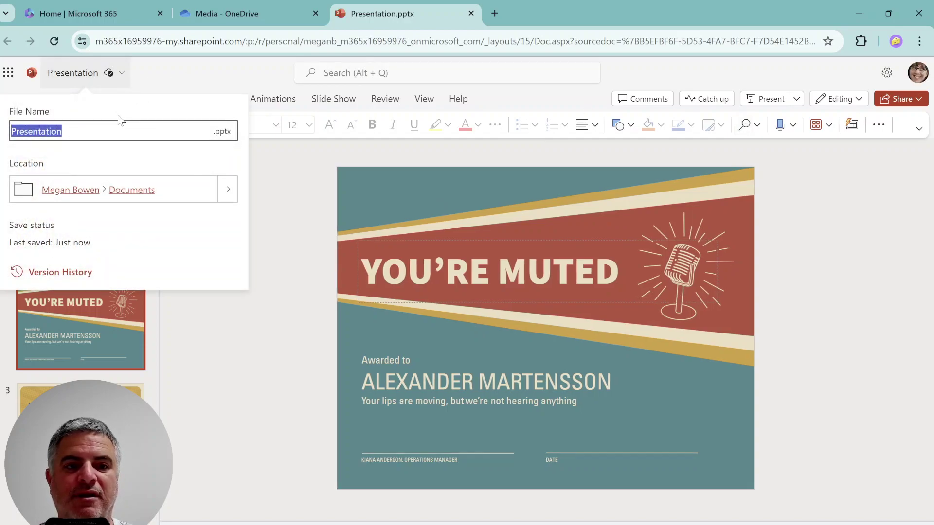
{"action": "left_click", "coordinate": [141, 197]}
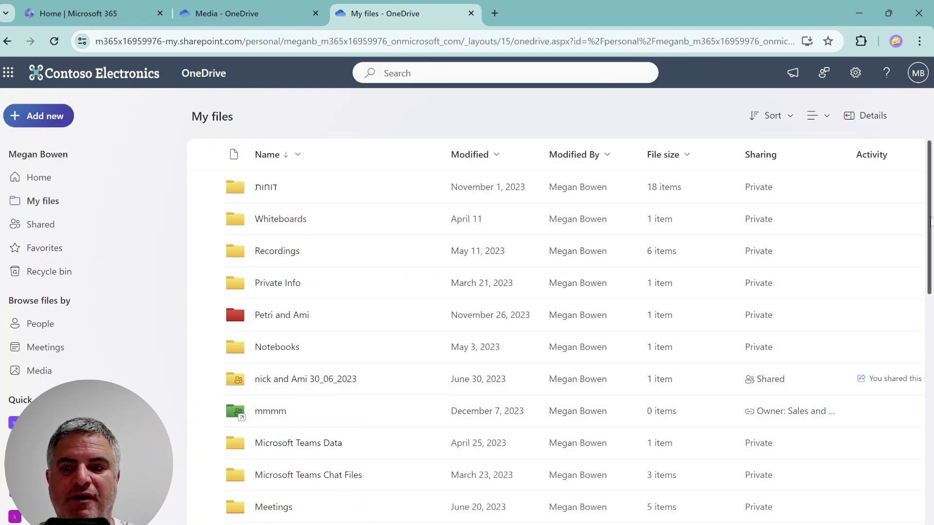
Scroll My files to the new Presentation.pptx files, then reopen the Add new templates dialog
{"action": "scroll", "coordinate": [929, 221], "scroll_direction": "down", "scroll_amount": 15}
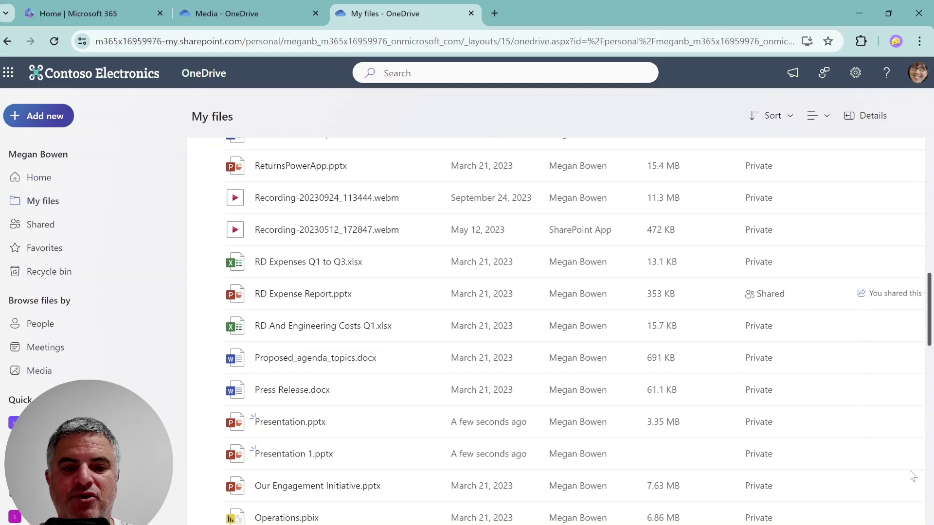
{"action": "scroll", "coordinate": [912, 476], "scroll_direction": "down", "scroll_amount": 2}
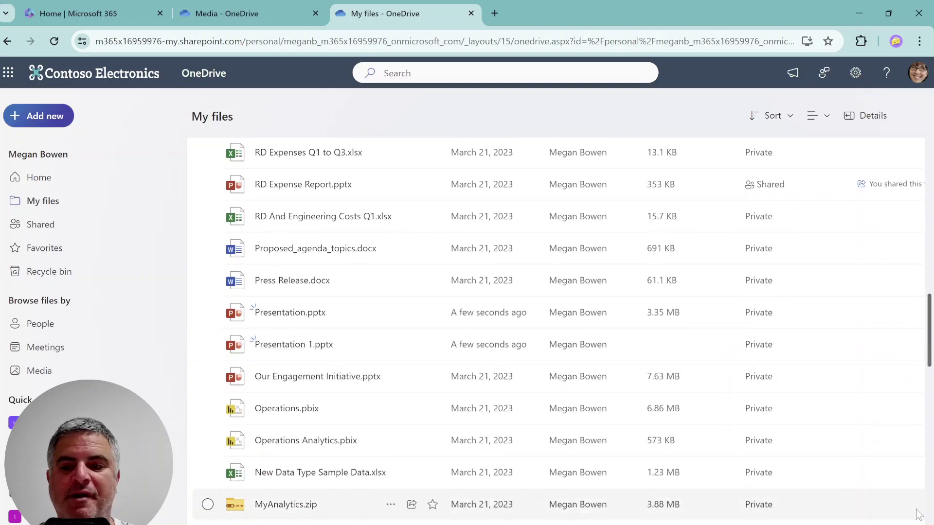
{"action": "left_click_drag", "start_coordinate": [929, 336], "coordinate": [596, 19]}
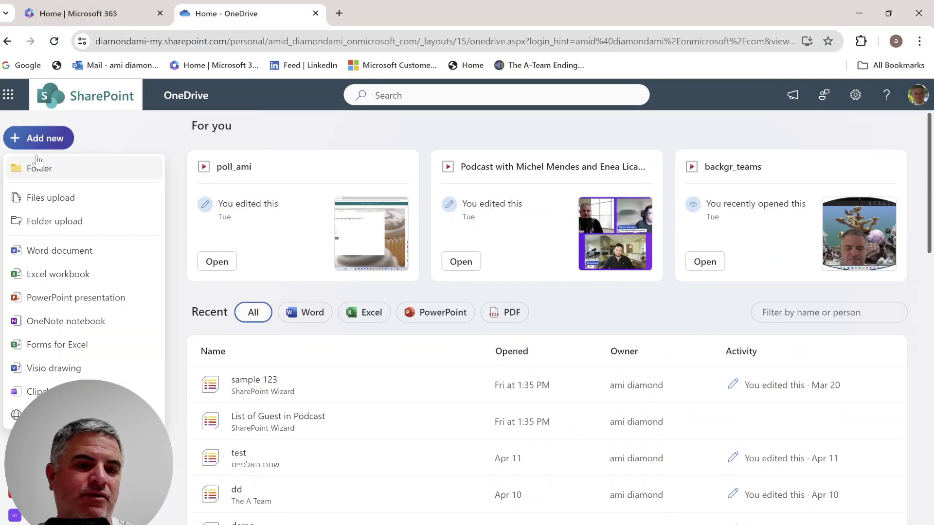
{"action": "left_click", "coordinate": [41, 141]}
{"action": "left_click", "coordinate": [41, 142]}
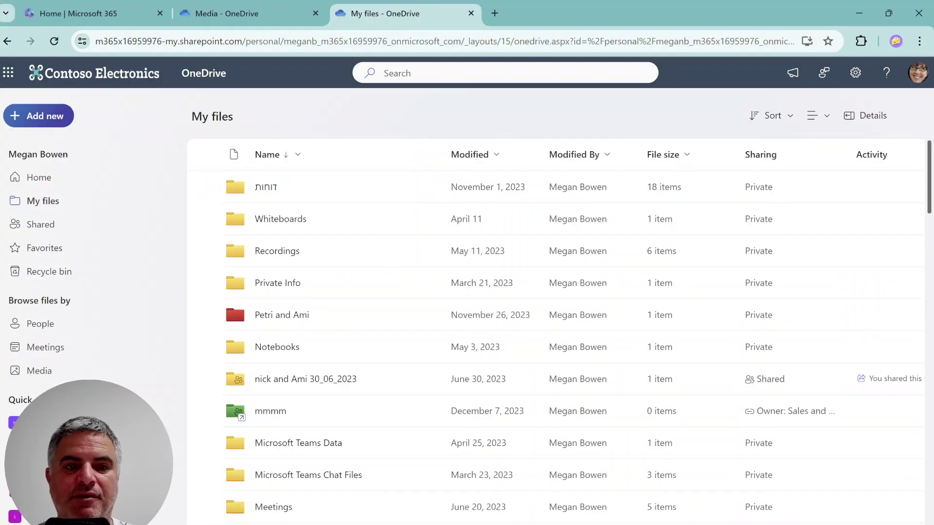
{"action": "left_click", "coordinate": [42, 121]}
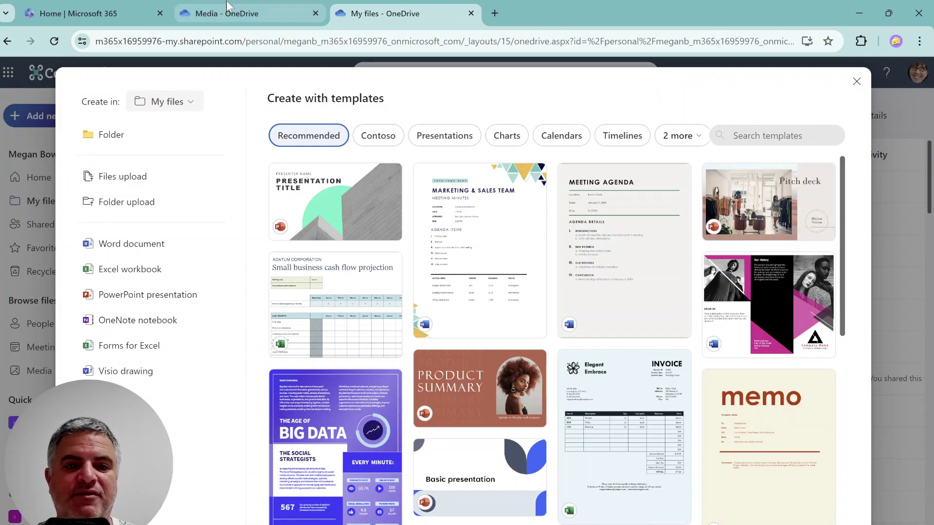
Set the Create in location to The A Team's sample Docs library
{"action": "left_click", "coordinate": [182, 102]}
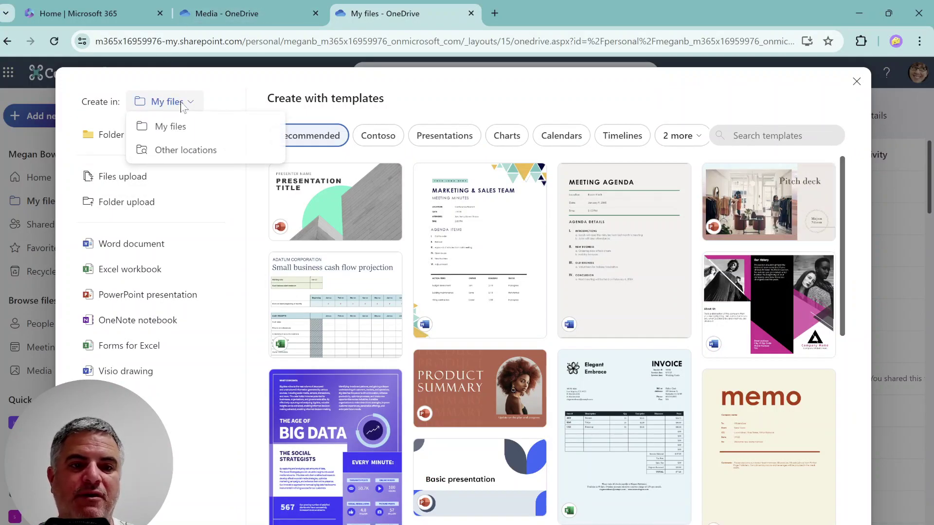
{"action": "left_click", "coordinate": [197, 151]}
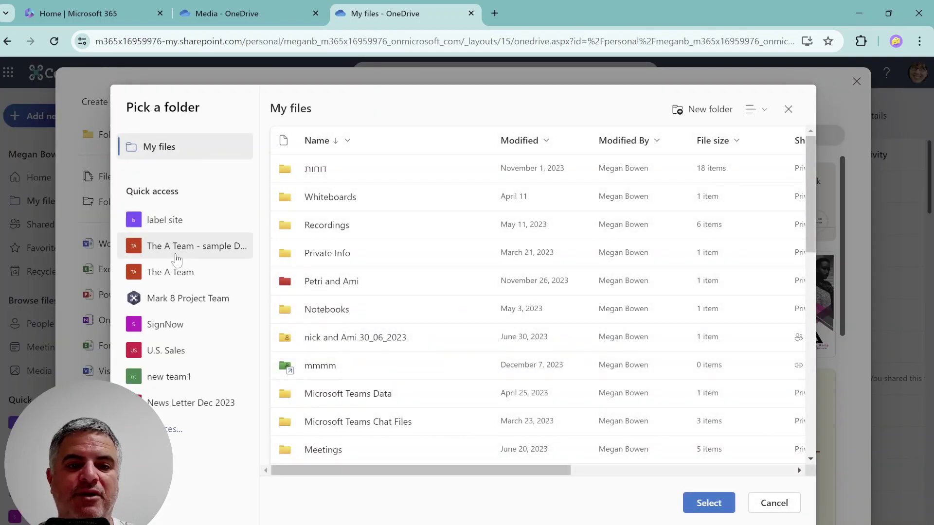
{"action": "left_click", "coordinate": [184, 274]}
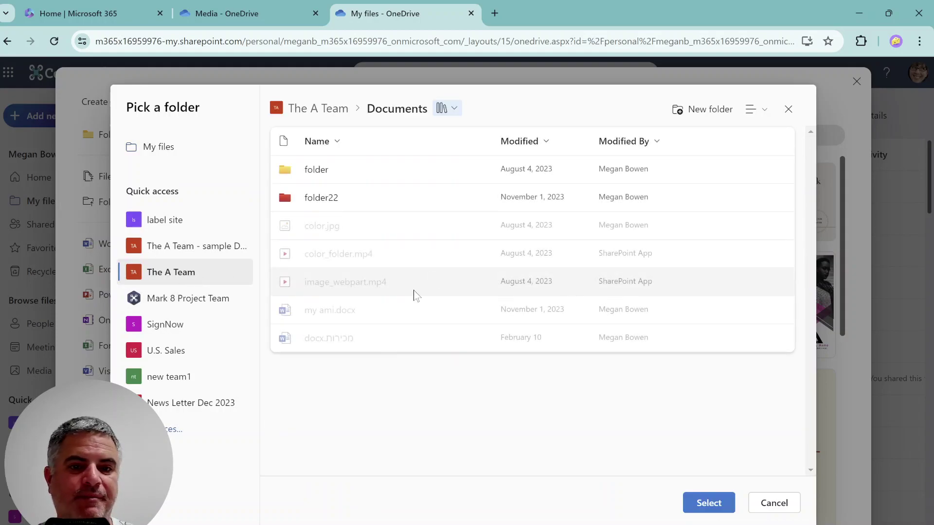
{"action": "left_click", "coordinate": [456, 109]}
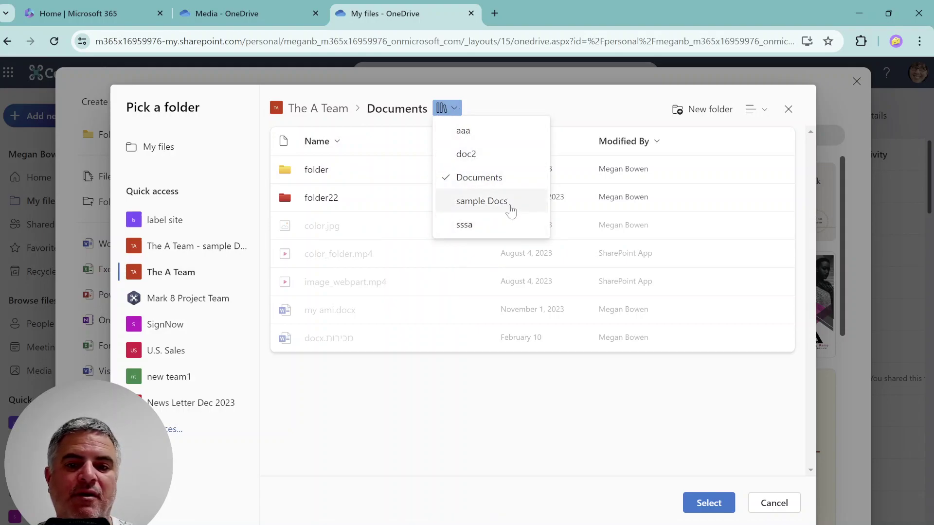
{"action": "left_click", "coordinate": [510, 210]}
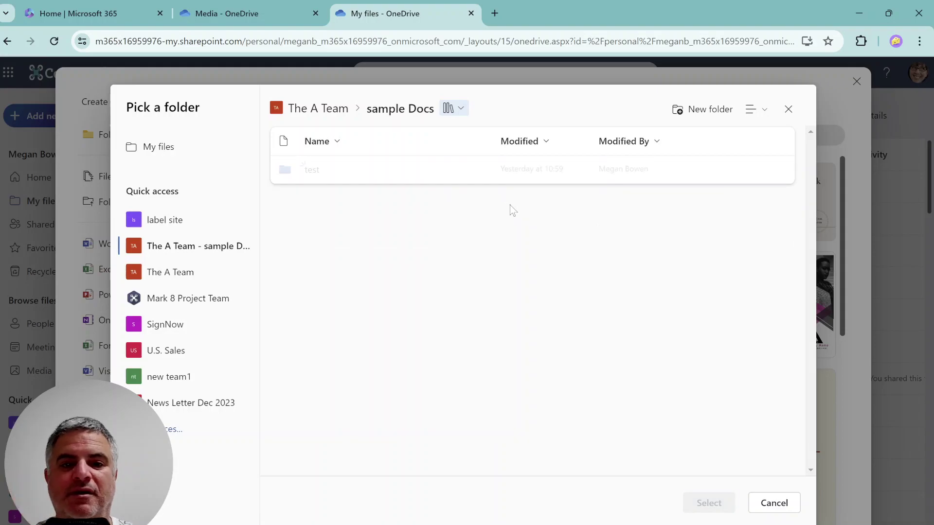
{"action": "left_click", "coordinate": [687, 502]}
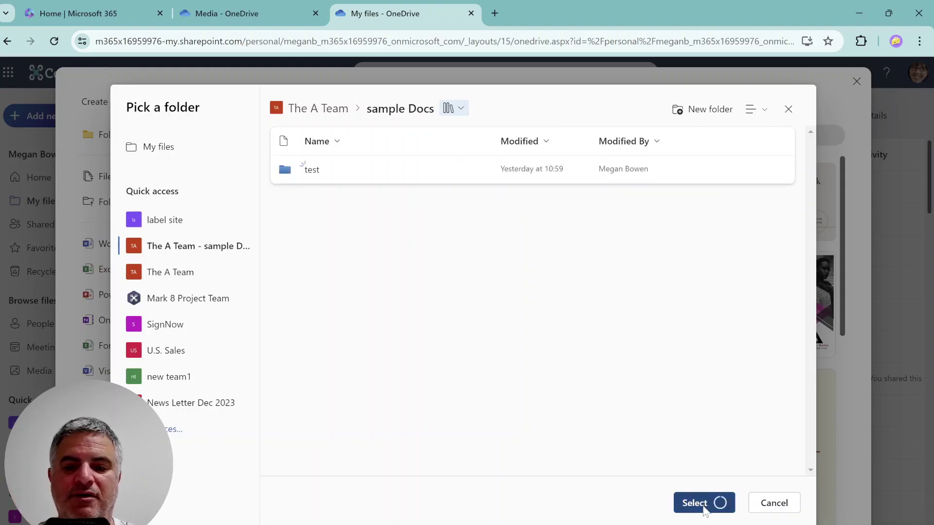
Filter to Charts and open the Product roadmap infographics poster in PowerPoint for the web
{"action": "mouse_move", "coordinate": [673, 235]}
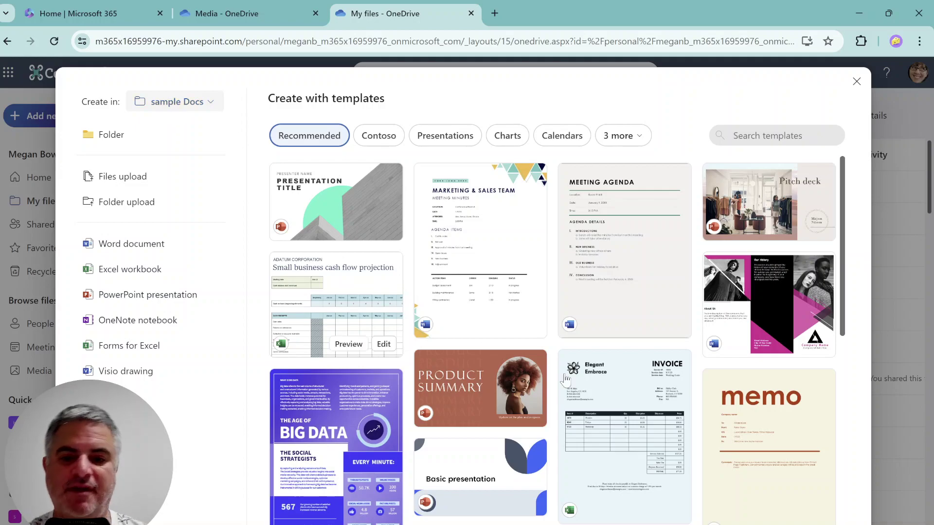
{"action": "left_click", "coordinate": [508, 136]}
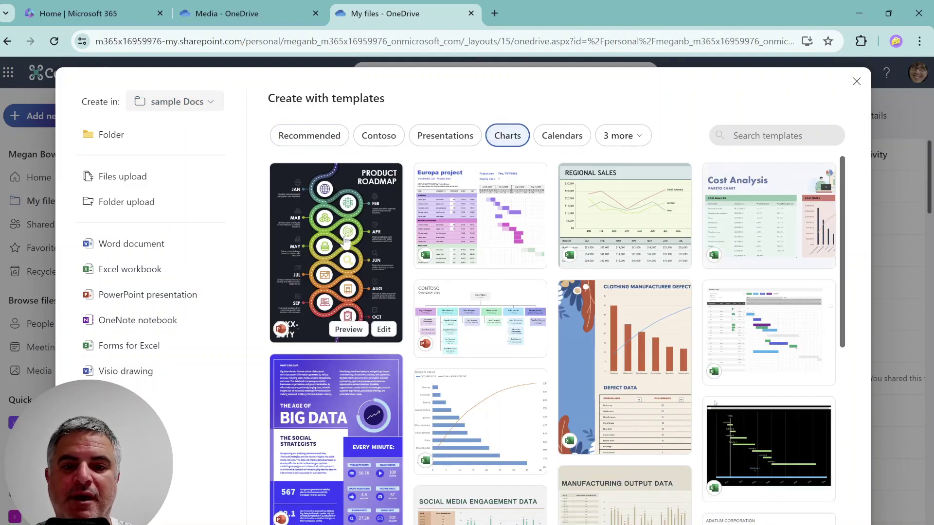
{"action": "left_click", "coordinate": [343, 242]}
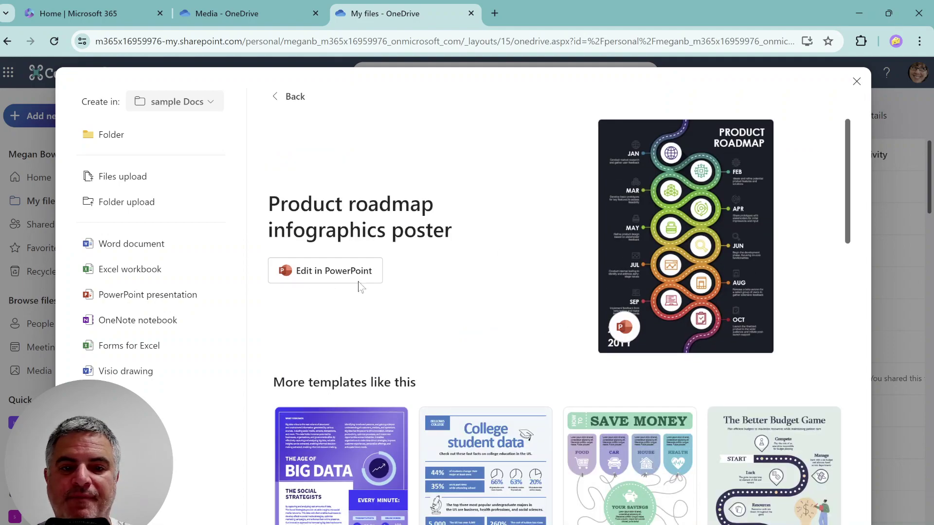
{"action": "left_click", "coordinate": [325, 276]}
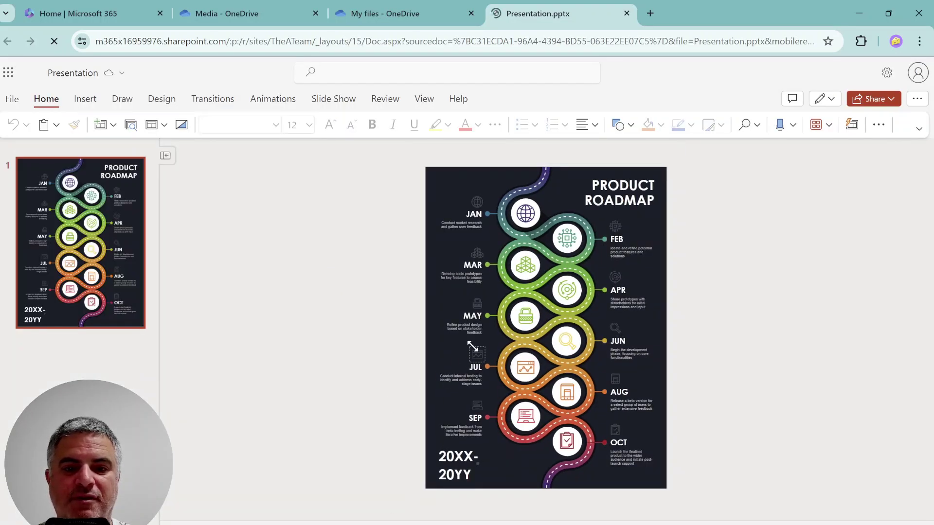
{"action": "left_click", "coordinate": [477, 354]}
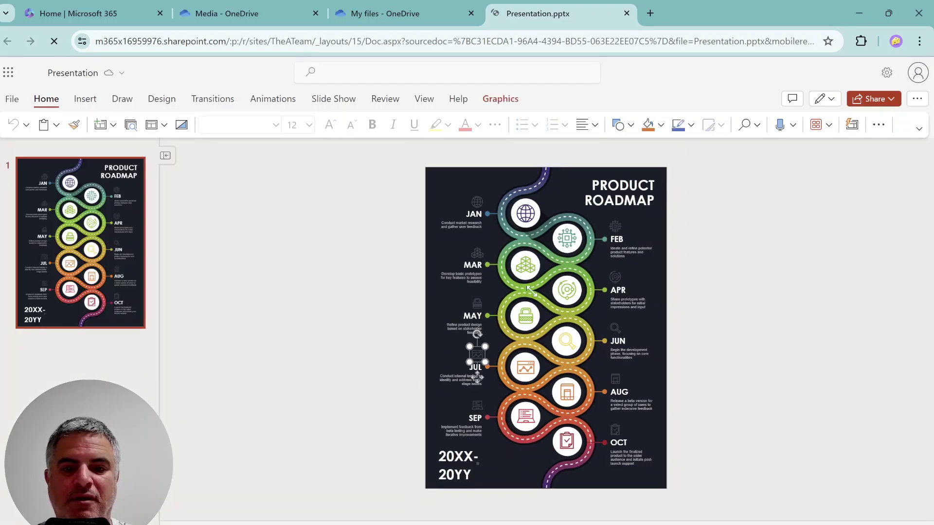
{"action": "left_click", "coordinate": [665, 234]}
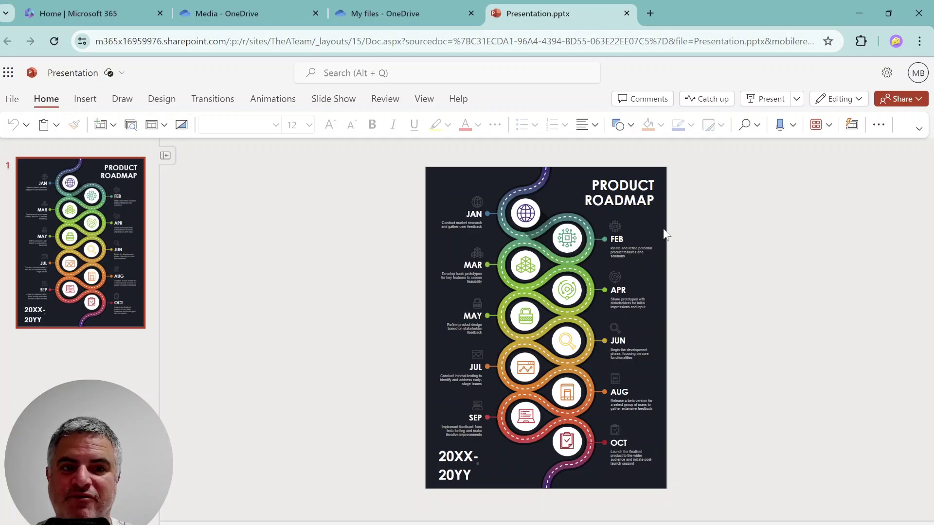